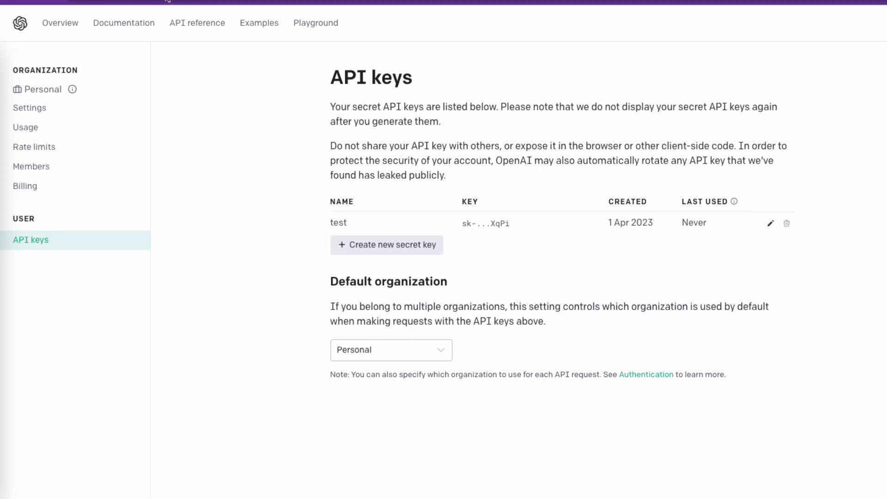
Step: Open the organization's rate limits and review how they are applied and the TPM and RPM values for the chat and text models
left_click(68, 245)
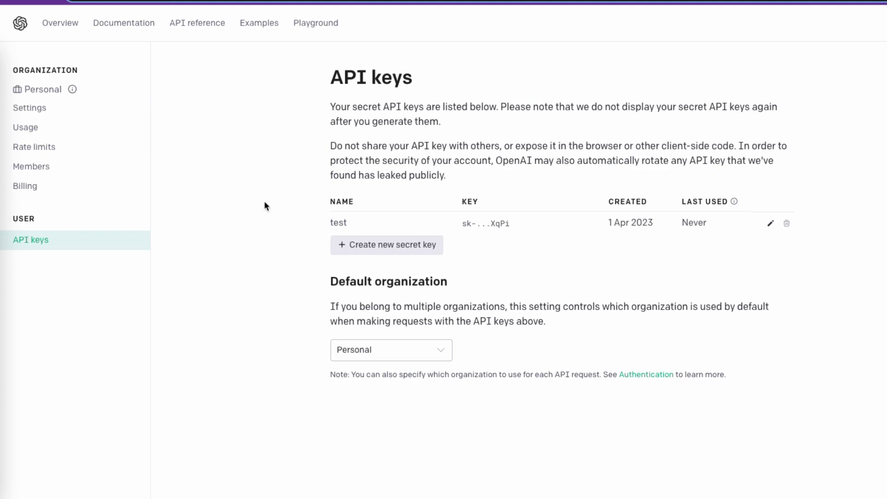
left_click(42, 149)
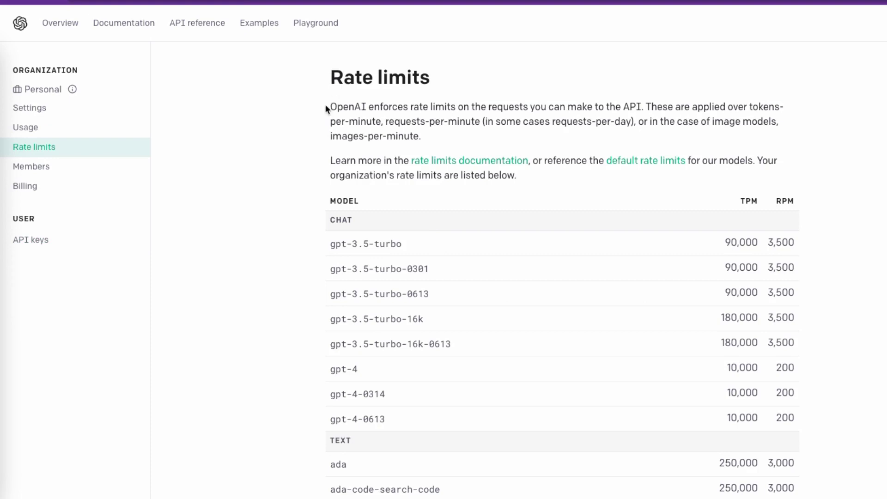
left_click_drag(328, 104, 446, 140)
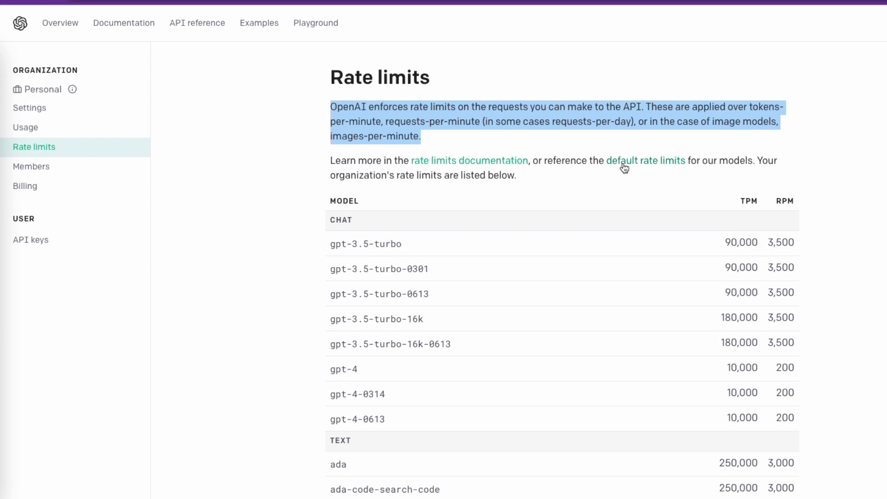
left_click(582, 386)
scroll(581, 385, "down", 1)
scroll(645, 405, "down", 10)
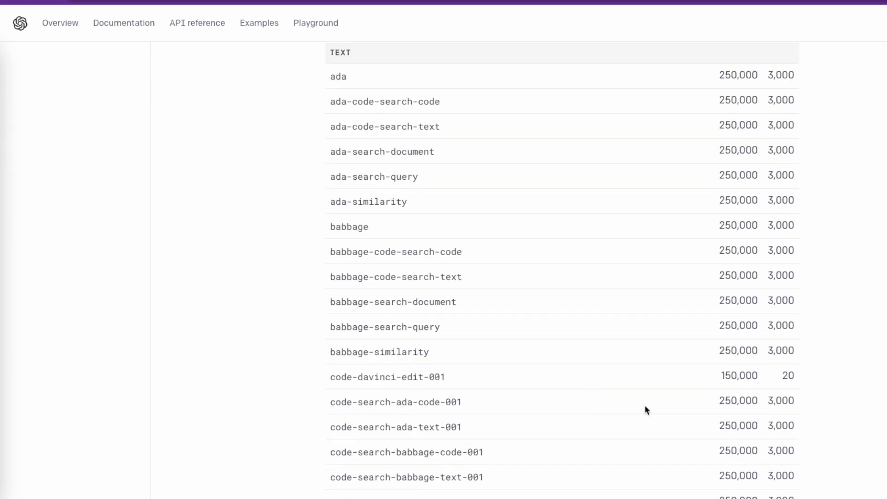
scroll(644, 407, "up", 5)
scroll(649, 408, "up", 6)
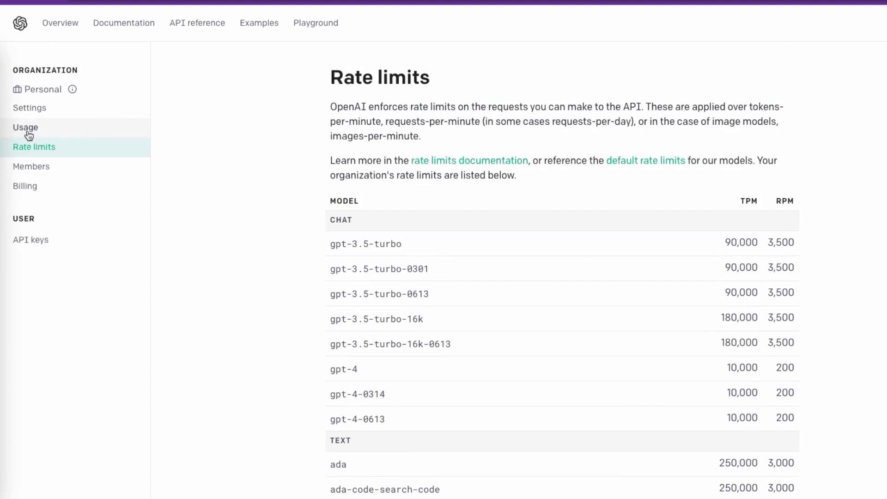
Step: Open the API usage overview, inspect July, and compare June's daily and cumulative usage charts
left_click(28, 135)
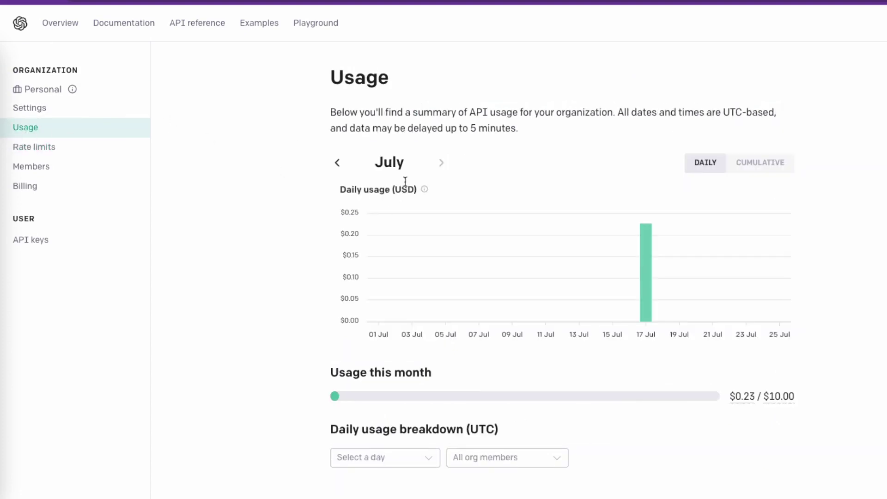
mouse_move(647, 256)
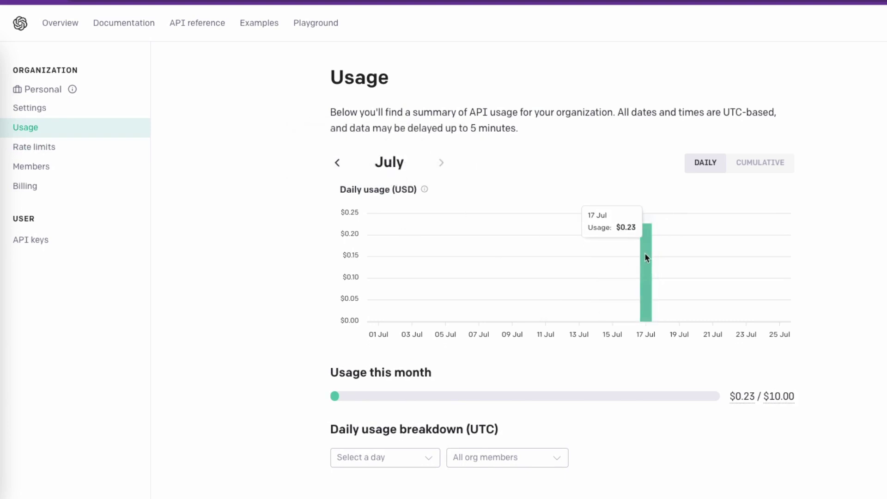
left_click(337, 164)
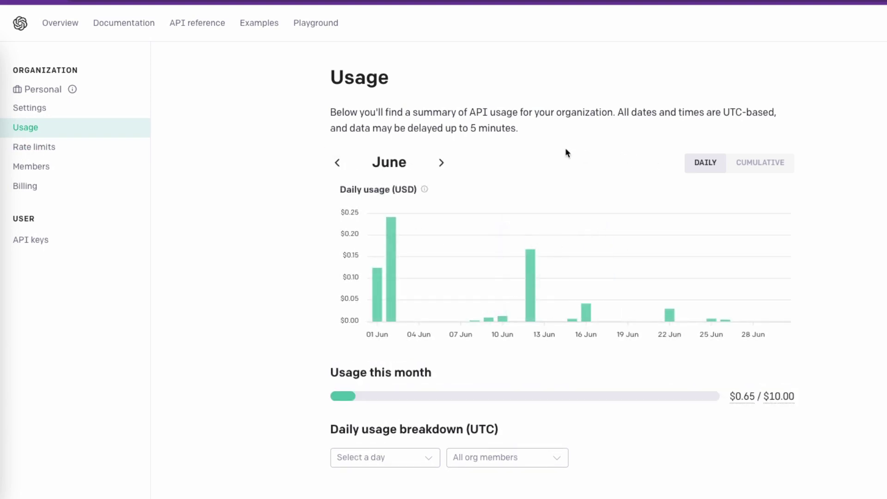
left_click(705, 160)
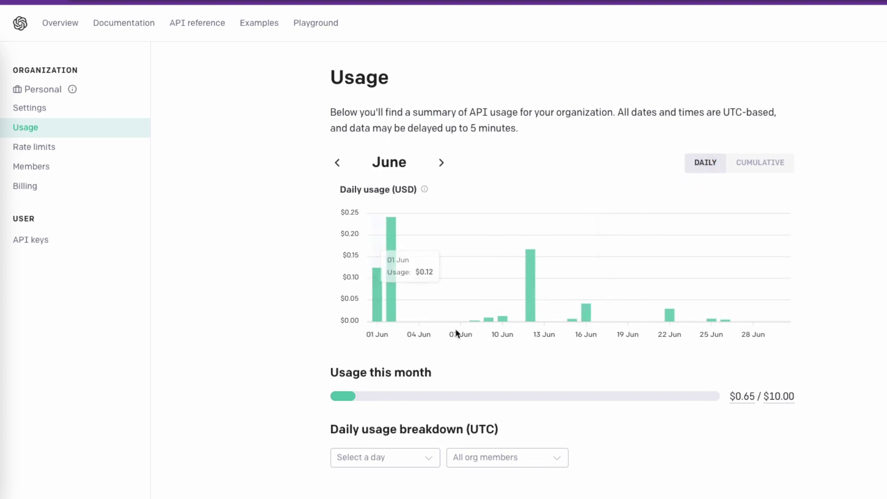
left_click(755, 170)
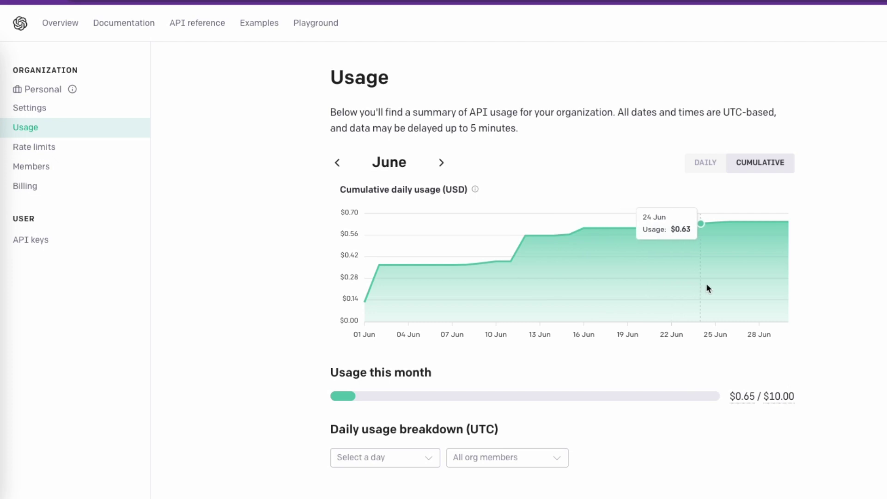
left_click(699, 171)
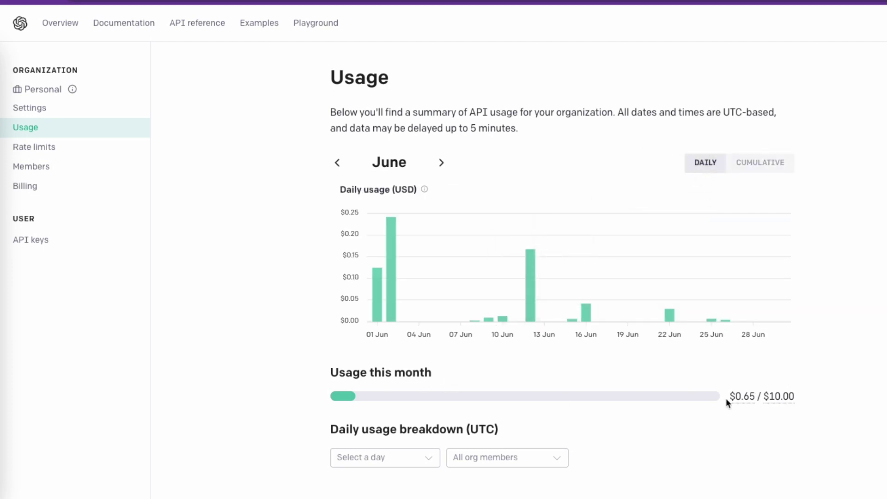
Step: Examine June's monthly spend against the billing hard limit in the usage overview
left_click_drag(726, 397, 798, 397)
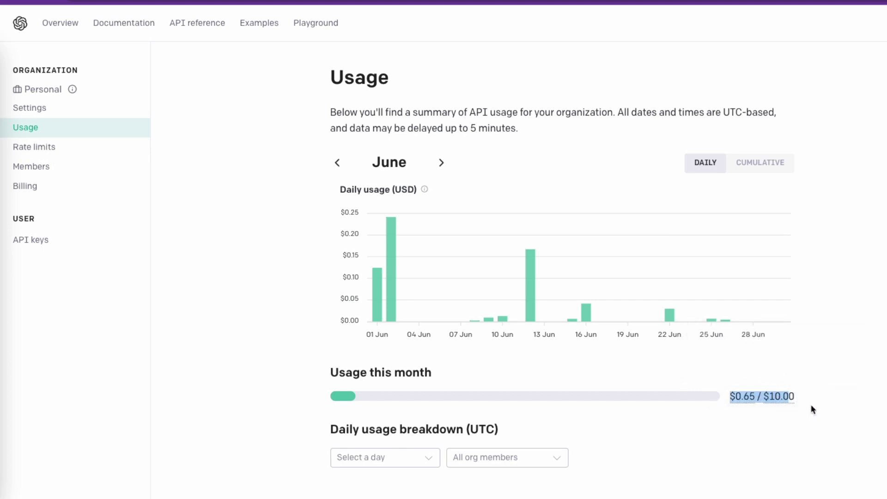
left_click(781, 400)
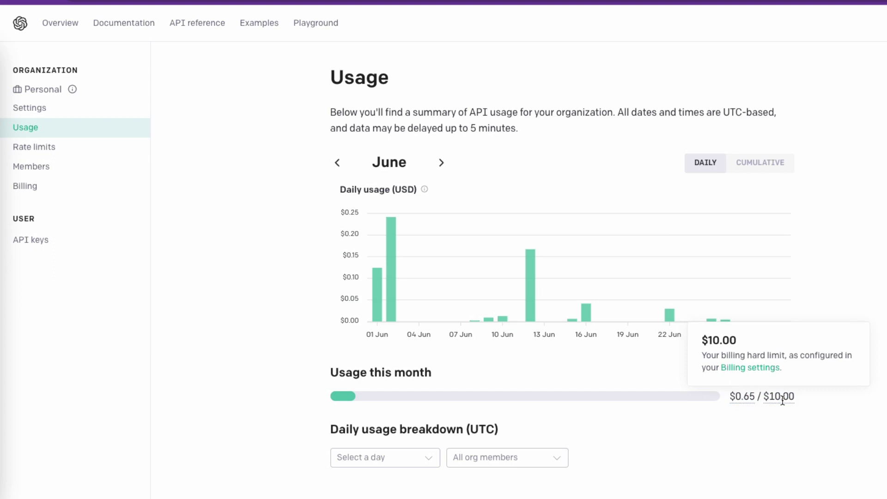
left_click(792, 430)
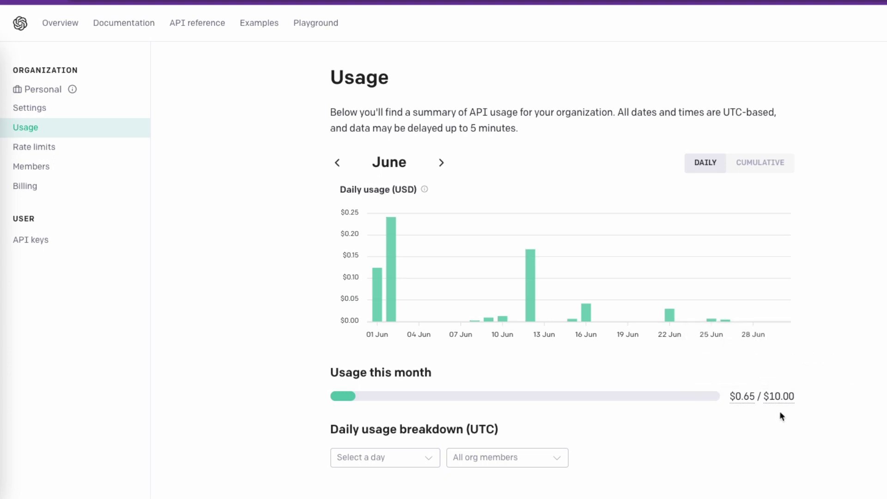
left_click(793, 396)
Step: Open the billing usage limits and review the approved limit, current usage, hard limit and soft limit
left_click(48, 187)
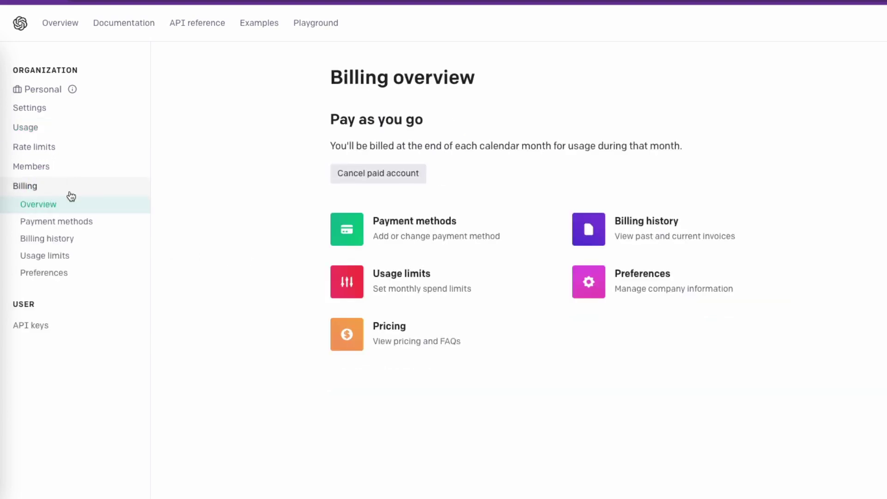
left_click(412, 277)
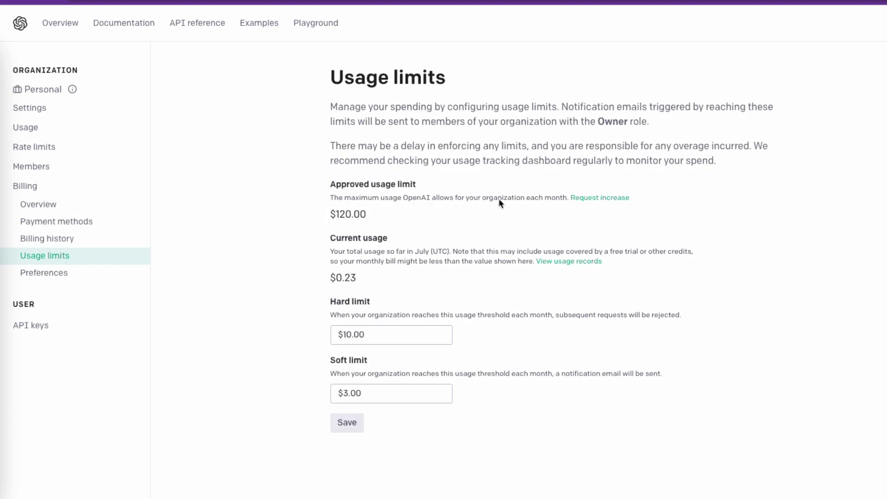
left_click_drag(391, 212, 327, 184)
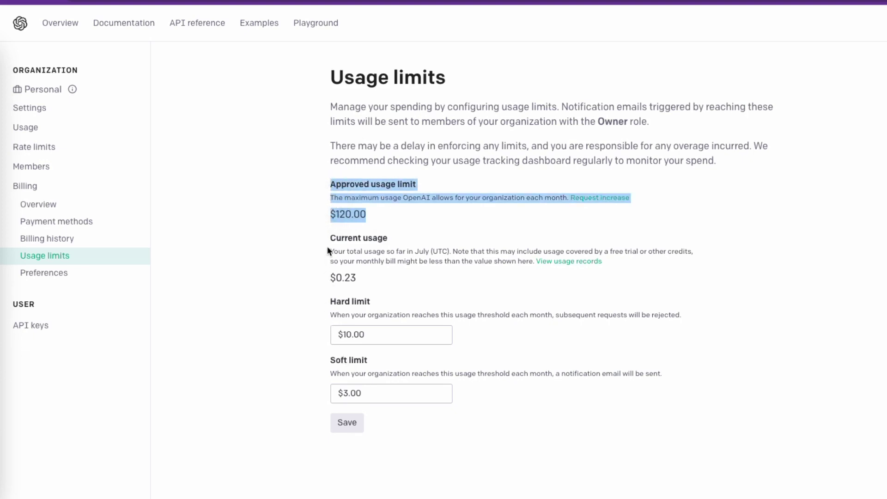
left_click_drag(327, 236, 363, 279)
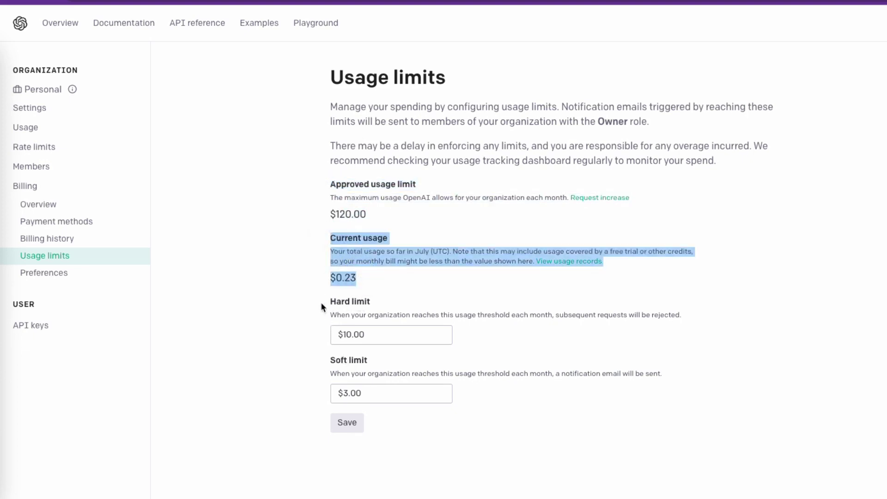
left_click_drag(326, 301, 373, 303)
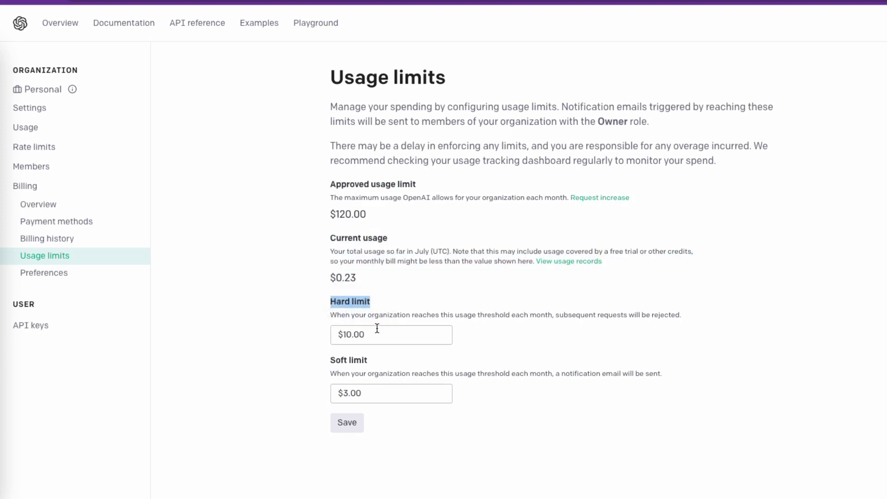
left_click_drag(325, 362, 374, 373)
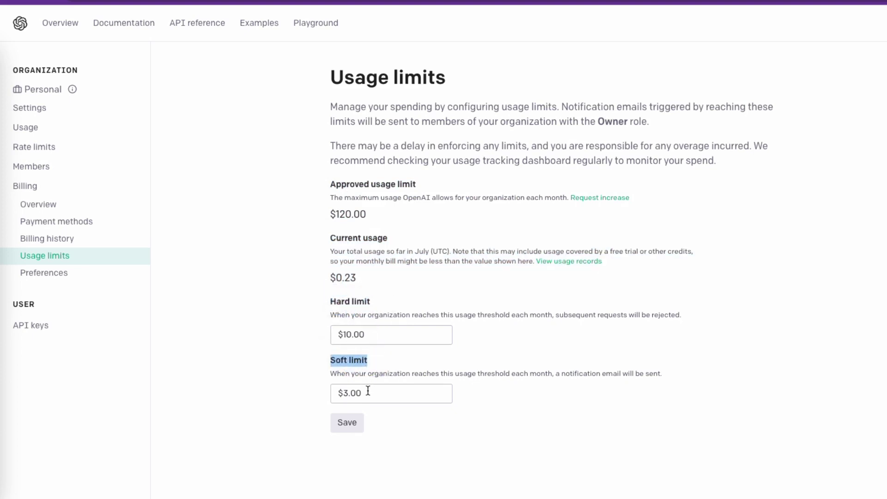
left_click(525, 436)
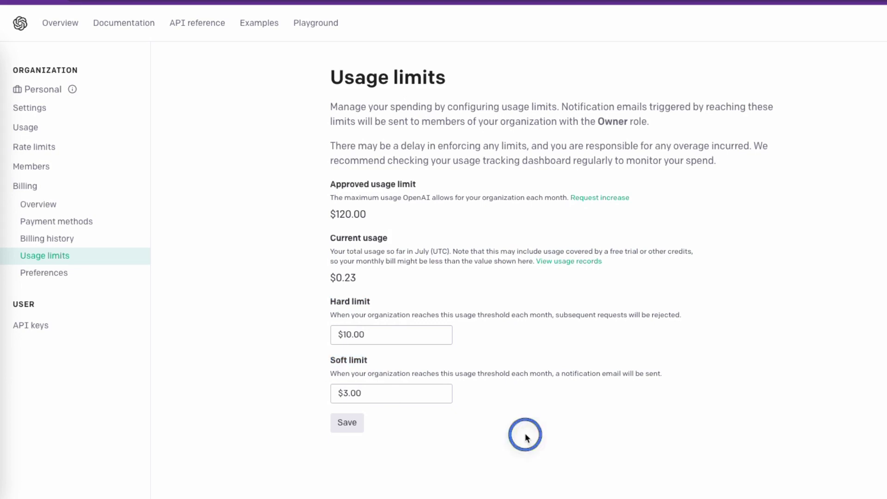
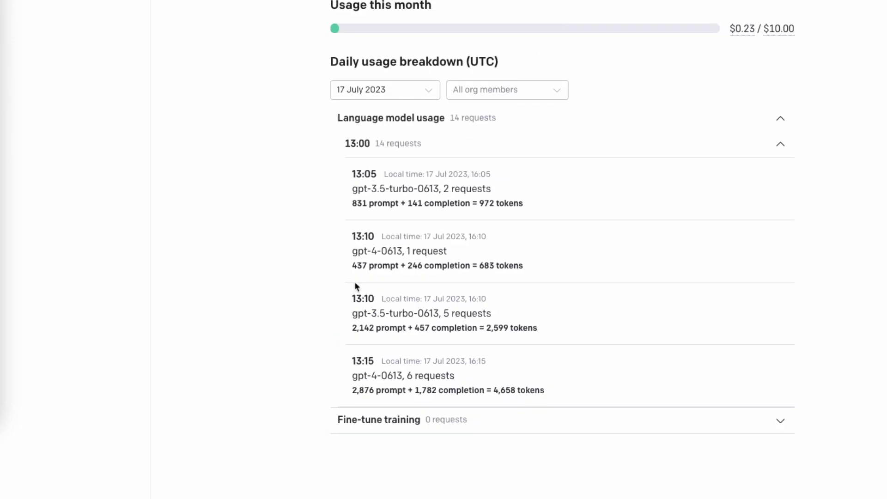
Step: Examine the language model token counts in the 17 July 2023 usage breakdown and expand its Fine-tune training section
left_click(351, 192)
left_click_drag(351, 192, 521, 203)
left_click(439, 190)
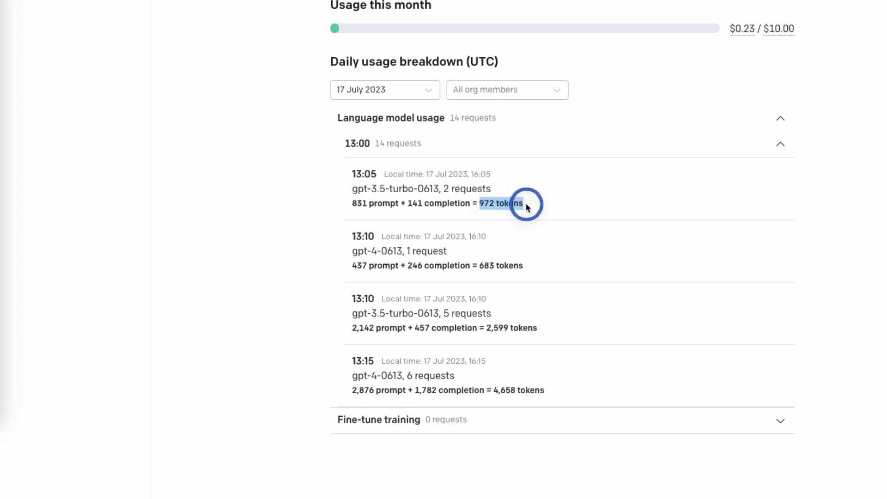
left_click(462, 422)
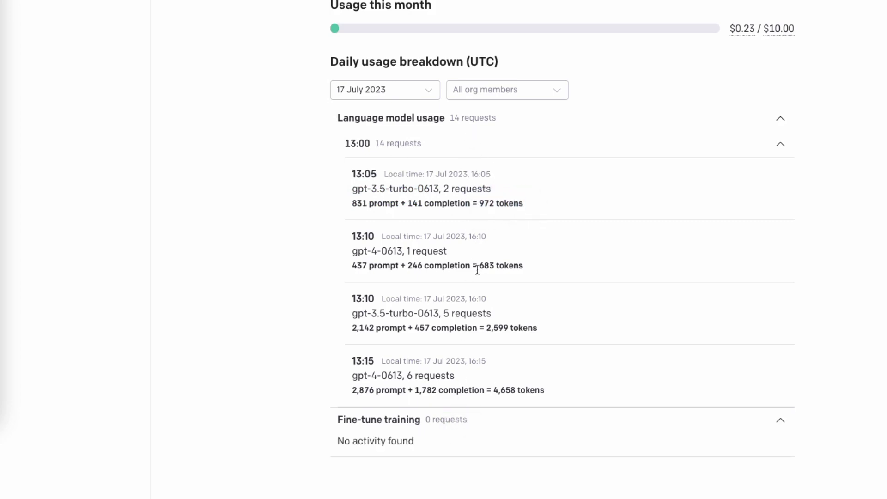
scroll(473, 370, "up", 4)
scroll(508, 360, "down", 4)
scroll(483, 358, "up", 4)
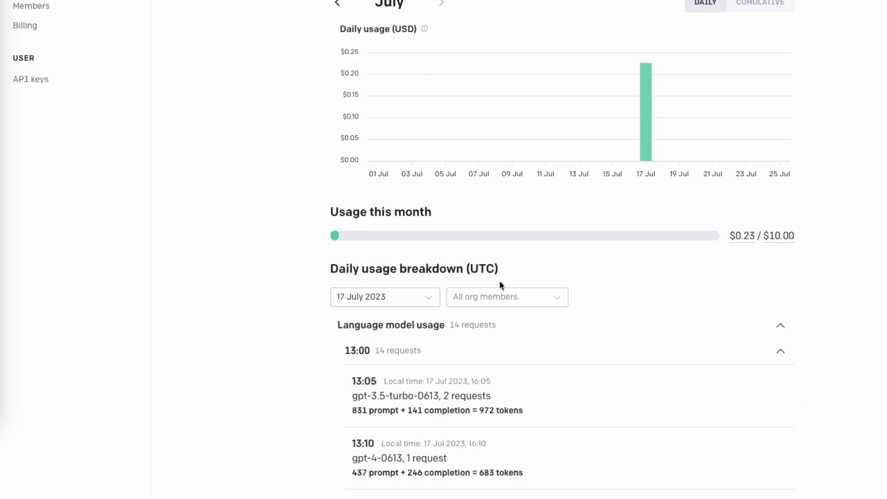
Step: Show the daily usage breakdown for 5 July 2023
left_click(404, 298)
scroll(383, 380, "down", 5)
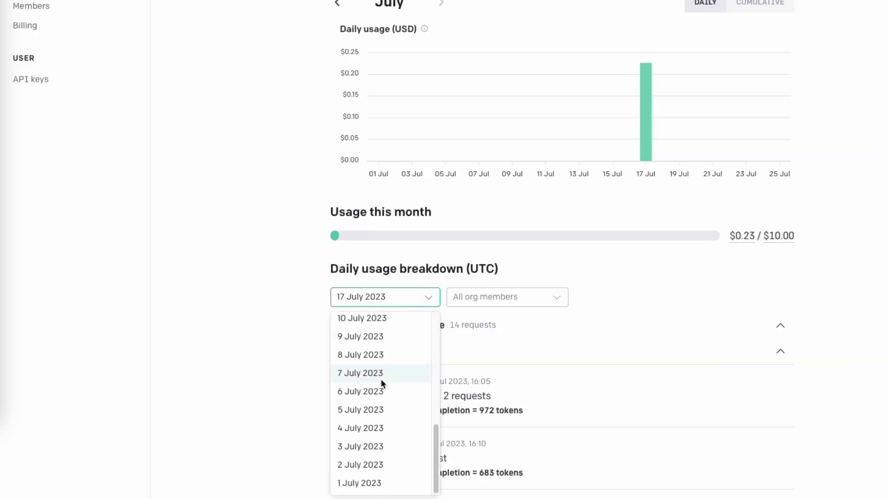
left_click(365, 412)
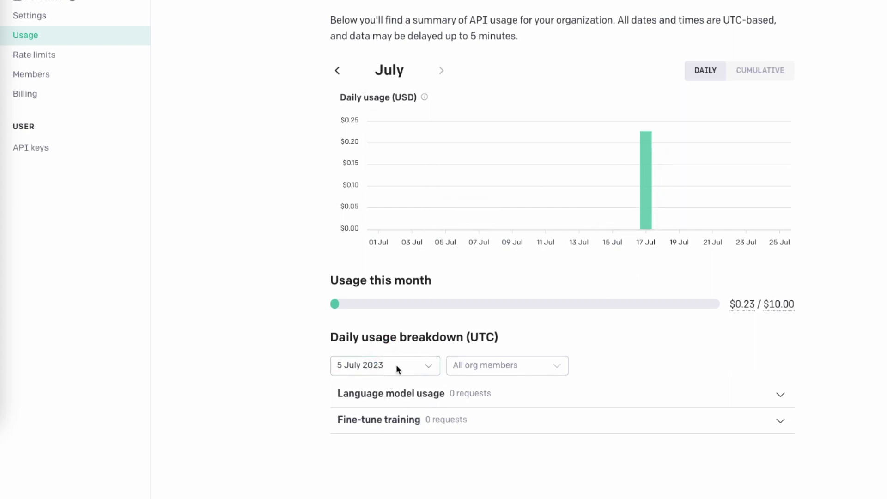
Step: Switch the usage overview to June and show the daily breakdown for 2 June 2023
left_click(337, 70)
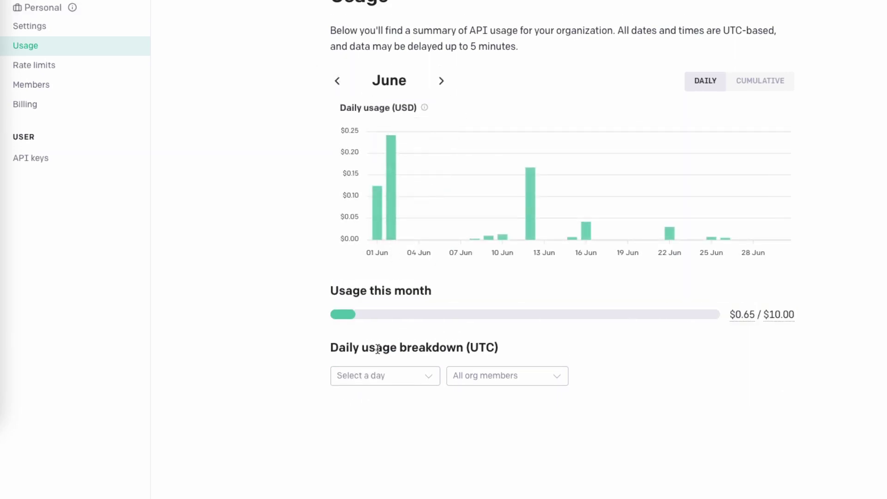
left_click(372, 383)
scroll(368, 444, "down", 10)
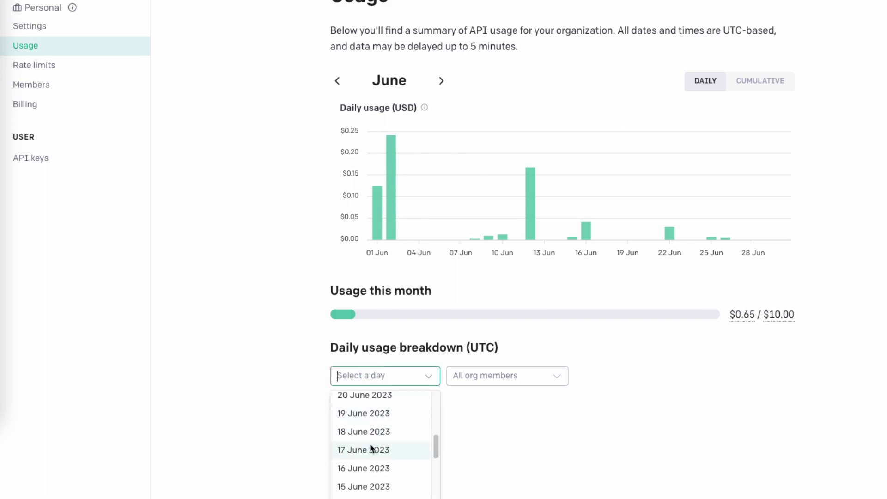
left_click(353, 483)
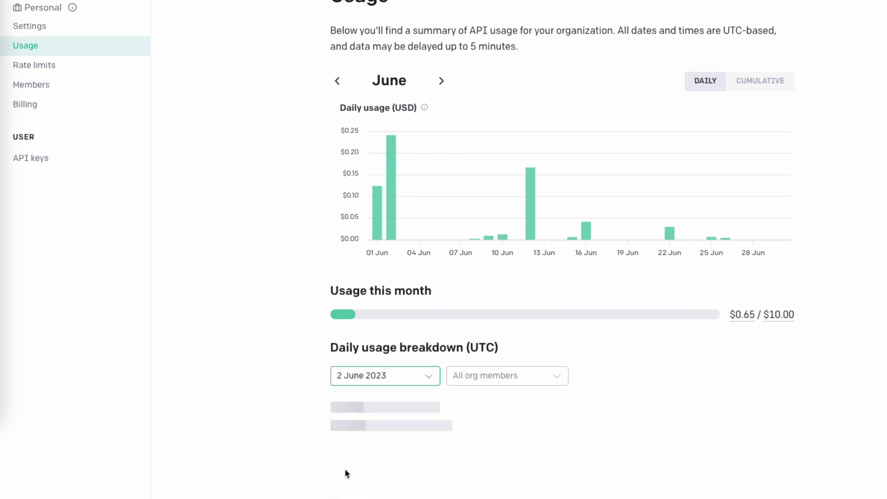
scroll(354, 413, "down", 1)
Step: Expand the language model usage and its 19:00 requests, and examine the prompt and completion tokens of the 19:35 entry
left_click(428, 393)
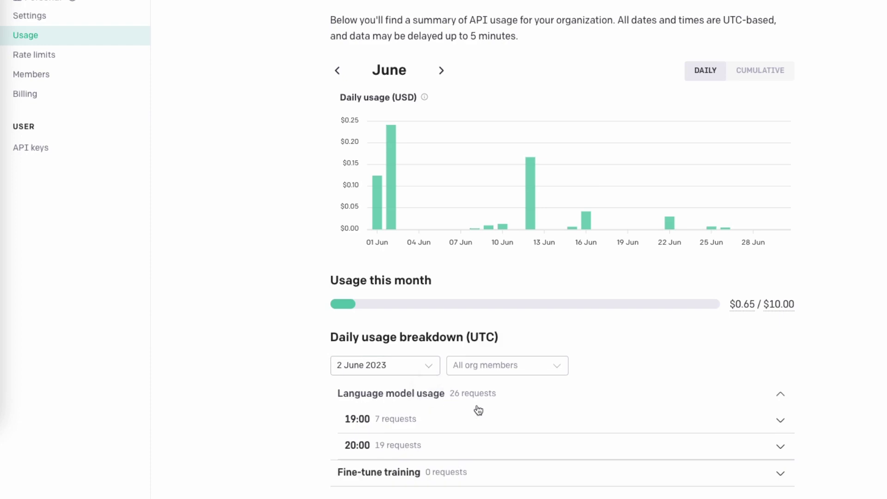
scroll(478, 410, "down", 1)
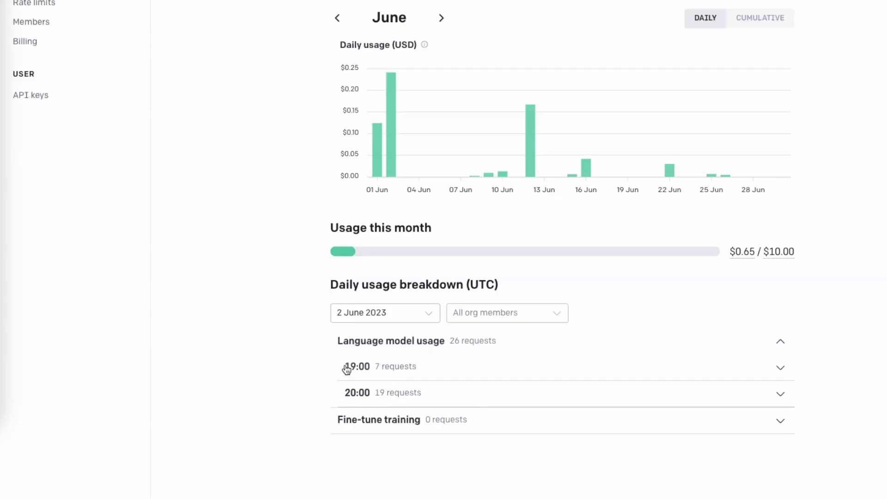
left_click(399, 370)
scroll(401, 323, "down", 5)
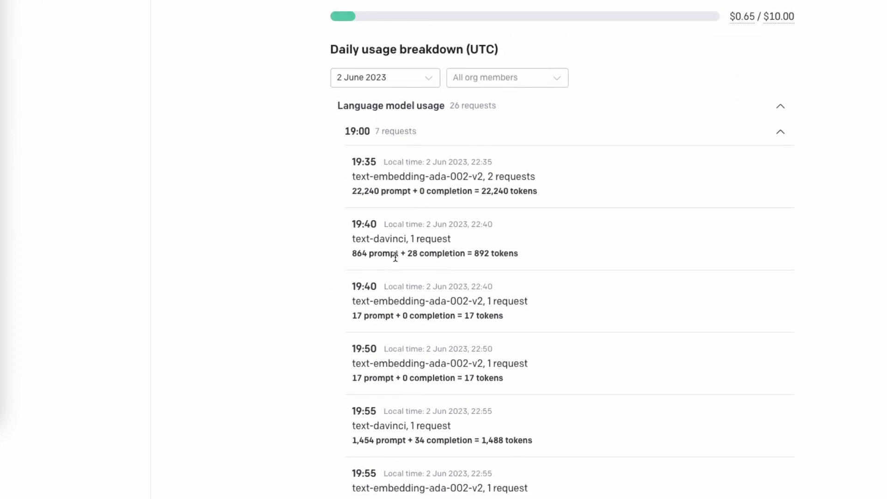
scroll(395, 257, "down", 1)
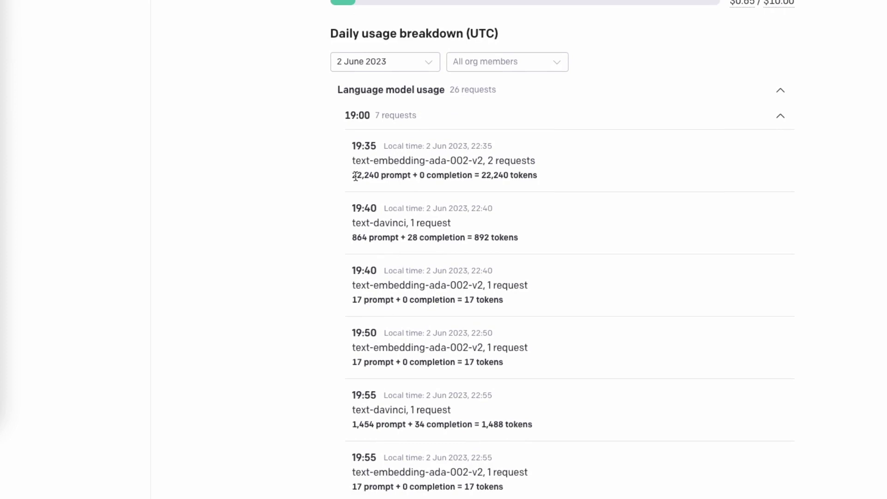
left_click_drag(352, 176, 428, 176)
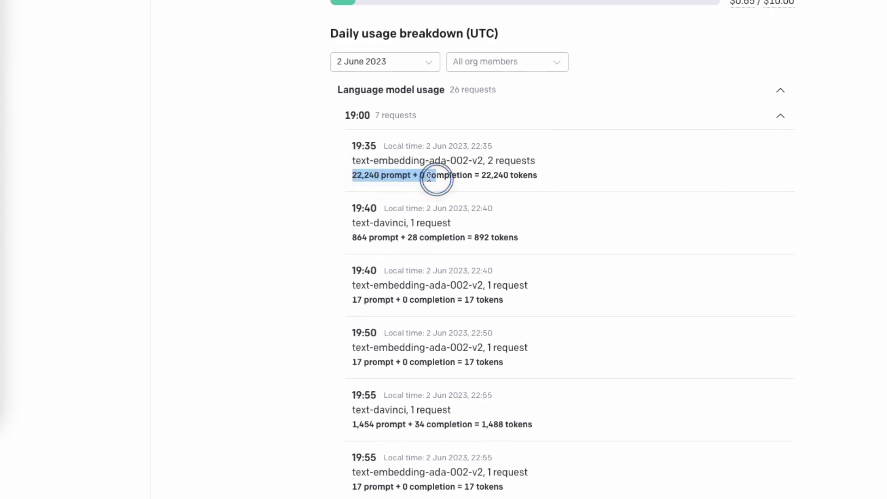
Step: Examine the prompt tokens and the total token count of the 19:35 entry for 2 June 2023
left_click(374, 178)
left_click_drag(353, 176, 380, 175)
left_click_drag(480, 175, 559, 177)
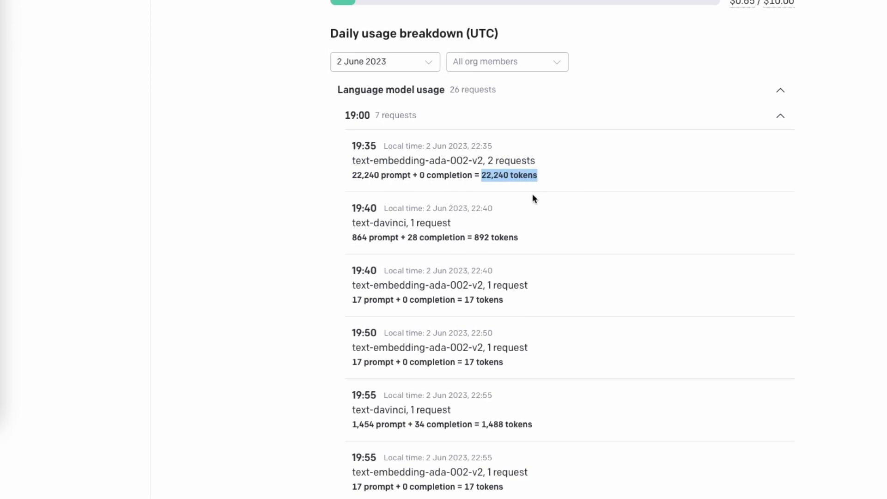
Step: Expand the 20:00 requests of 2 June 2023 and review the prompt and completion tokens of their entries
scroll(508, 217, "down", 1)
scroll(439, 291, "down", 2)
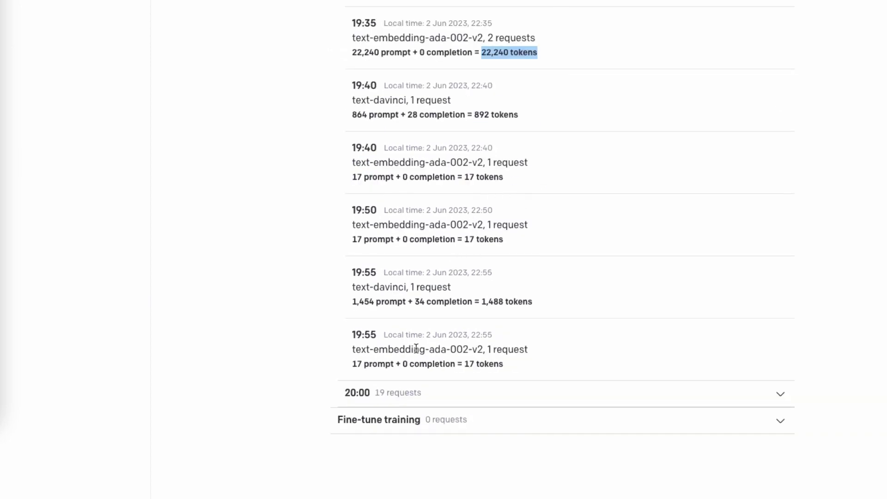
left_click(443, 399)
scroll(443, 370, "down", 5)
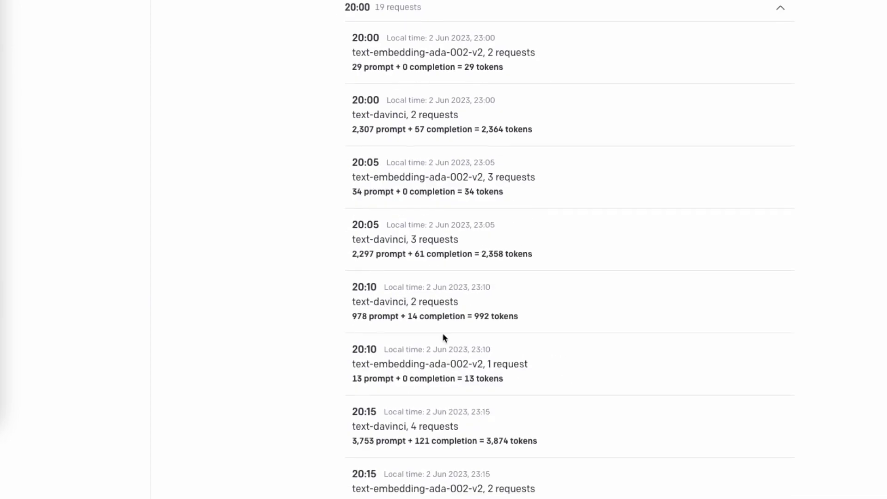
scroll(391, 90, "up", 4)
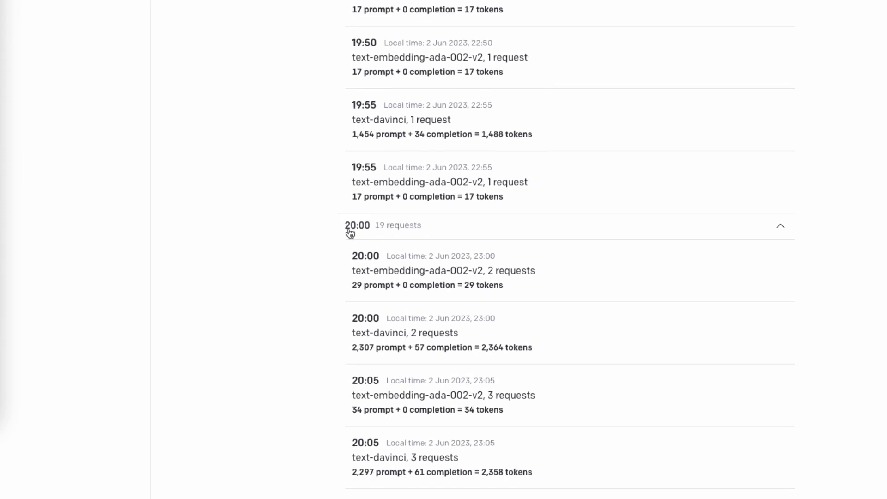
scroll(506, 370, "down", 4)
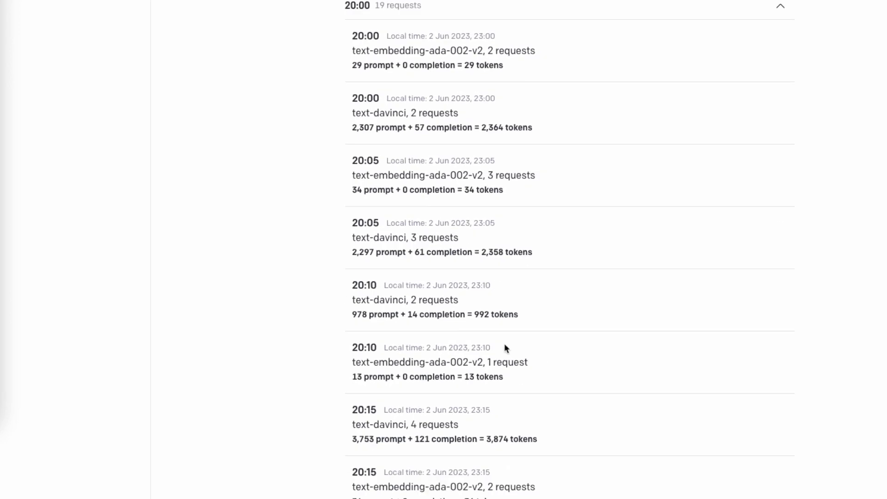
scroll(503, 343, "up", 6)
scroll(490, 297, "up", 9)
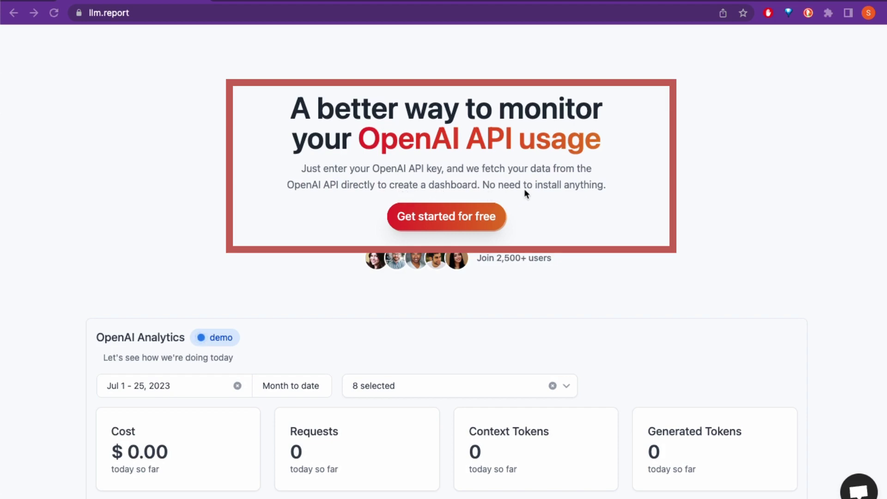
Step: Review the llm.report home page, including the OpenAI Analytics demo dashboard, the feature descriptions and the user testimonials
scroll(732, 255, "down", 4)
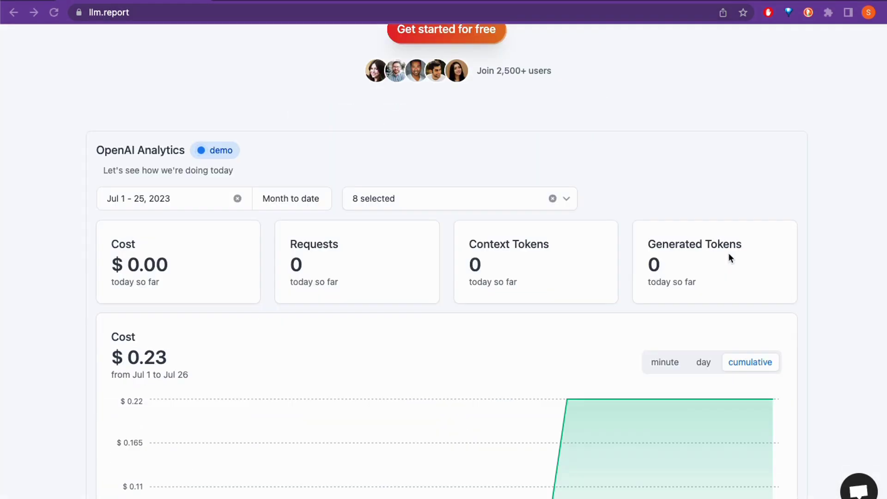
scroll(453, 277, "down", 5)
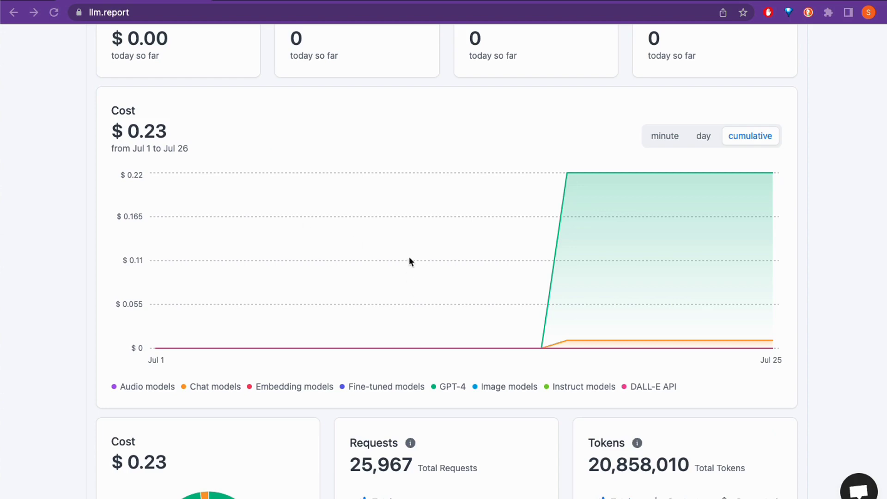
scroll(379, 252, "down", 5)
scroll(437, 252, "down", 7)
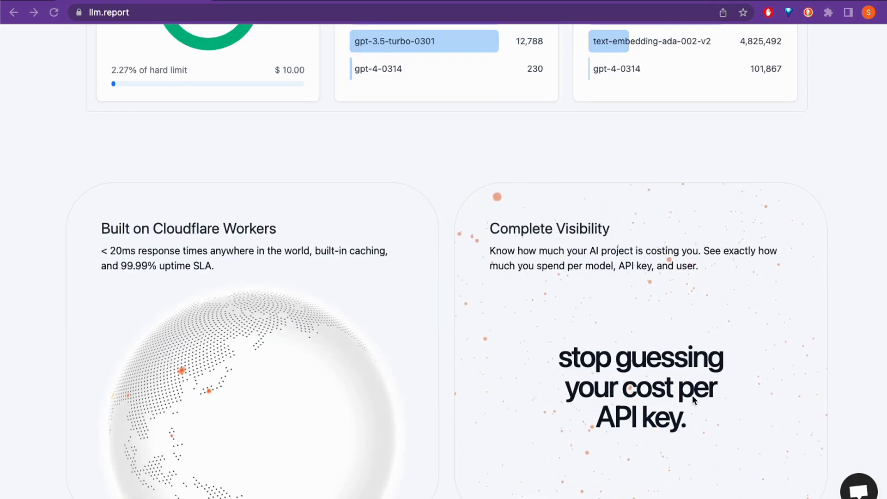
scroll(562, 320, "down", 12)
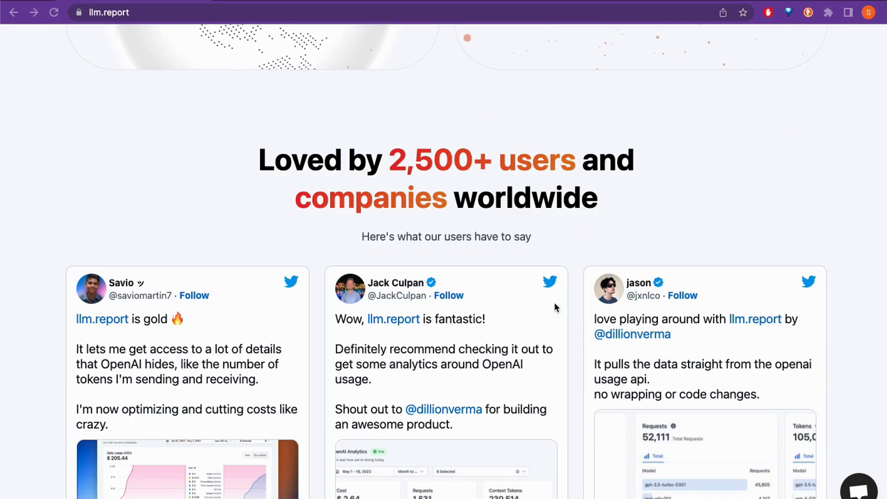
scroll(365, 323, "down", 10)
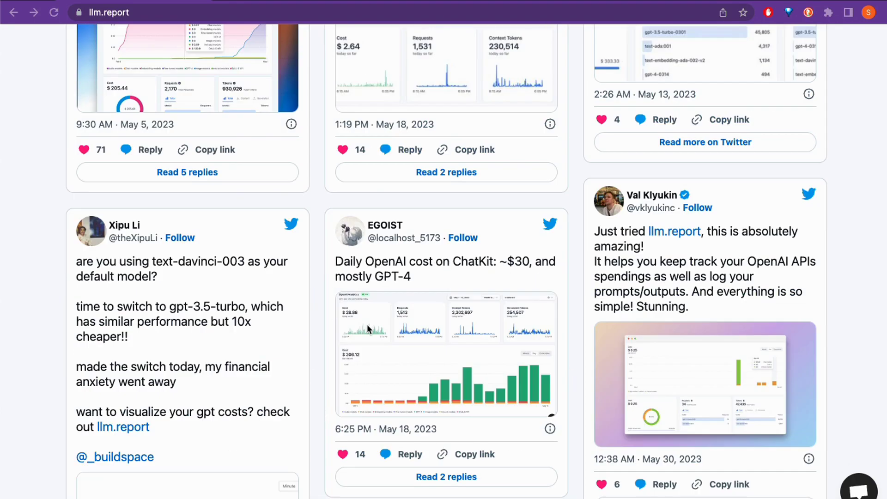
scroll(370, 311, "down", 5)
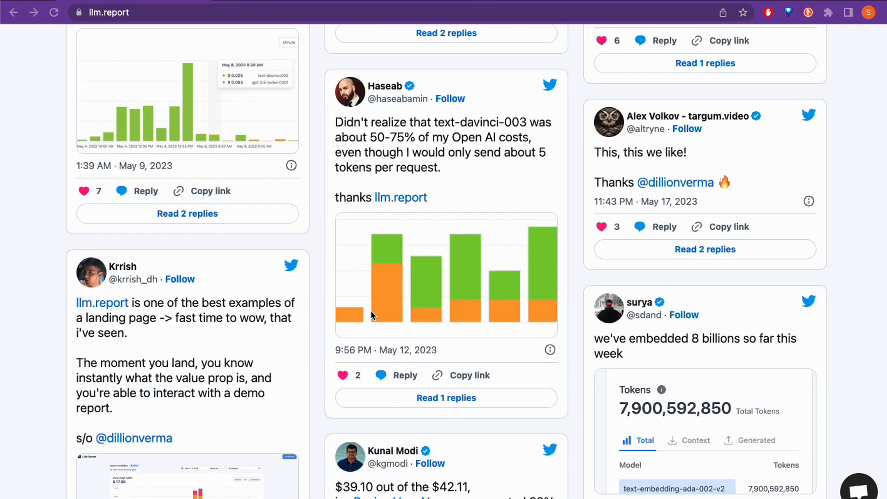
scroll(373, 311, "down", 3)
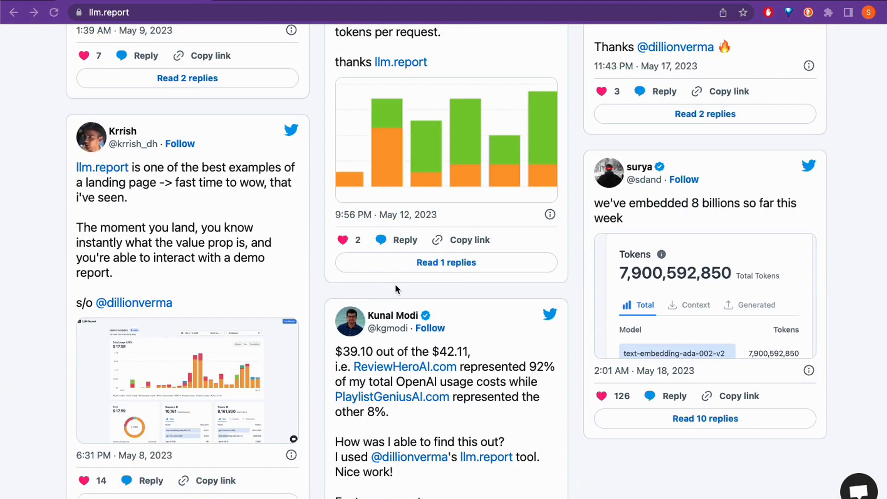
scroll(395, 284, "down", 6)
scroll(425, 287, "up", 20)
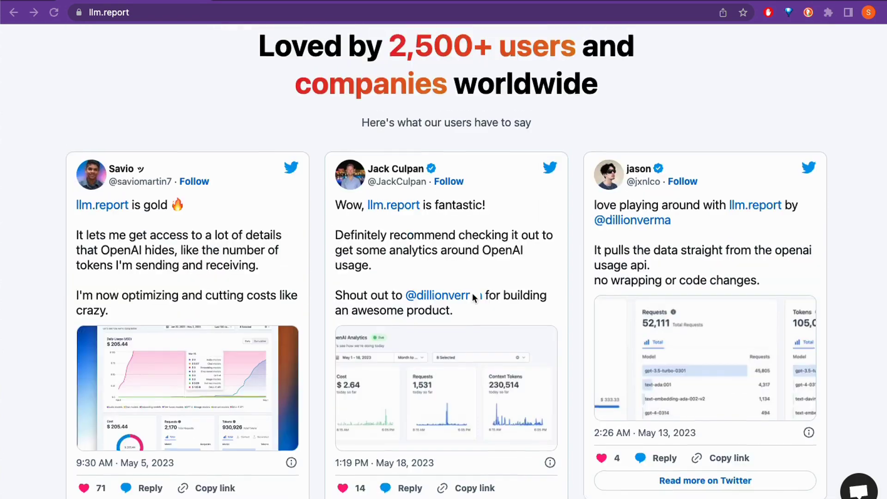
scroll(472, 293, "up", 20)
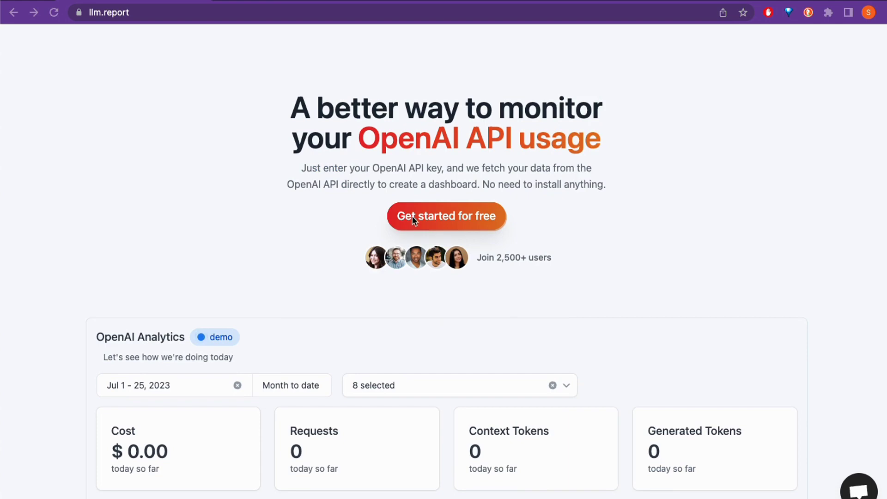
Step: Get started for free with llm.report by signing in with the existing Google account
left_click(472, 224)
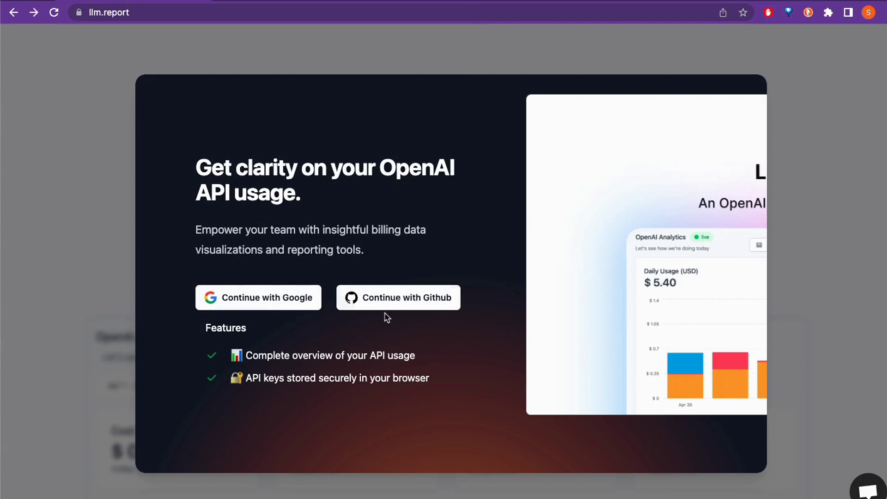
left_click(285, 294)
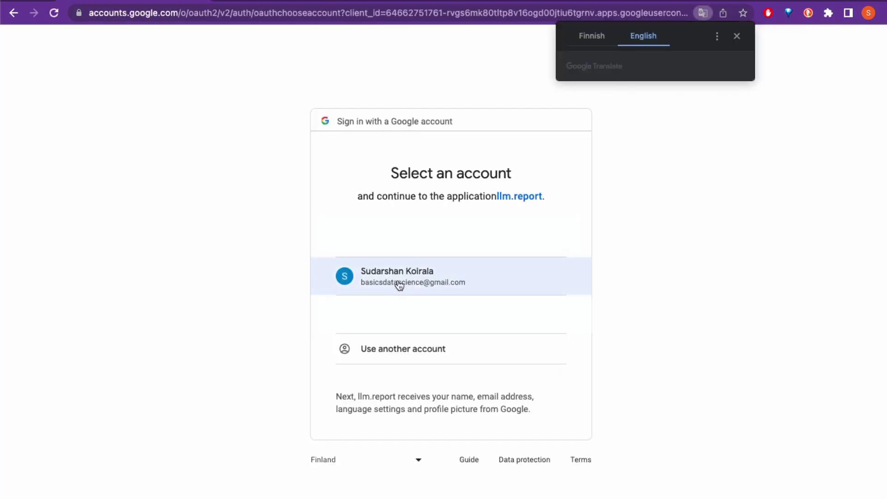
left_click(399, 285)
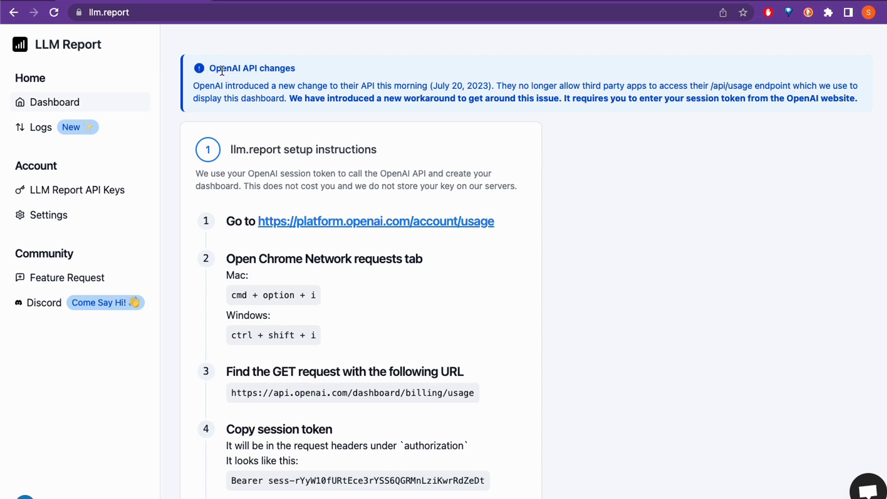
Step: Read the OpenAI API changes notice about the session token workaround above the setup instructions
left_click_drag(210, 68, 299, 70)
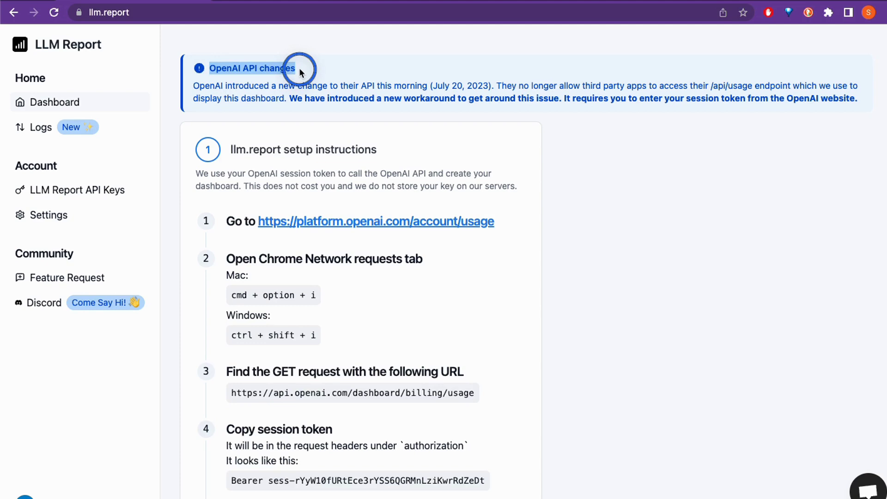
left_click_drag(193, 86, 849, 100)
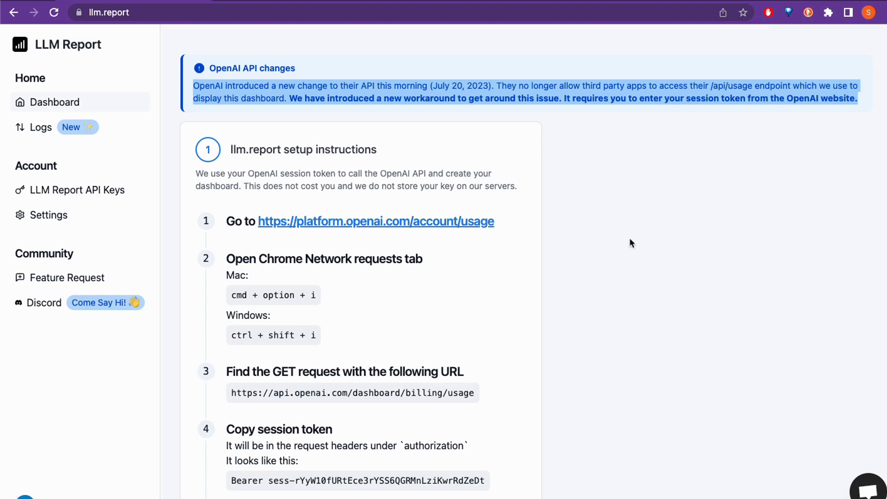
left_click(619, 201)
left_click_drag(861, 99, 207, 88)
Step: Open the platform.openai.com/account/usage link from setup instruction 1 in a new tab and switch to that tab
right_click(340, 228)
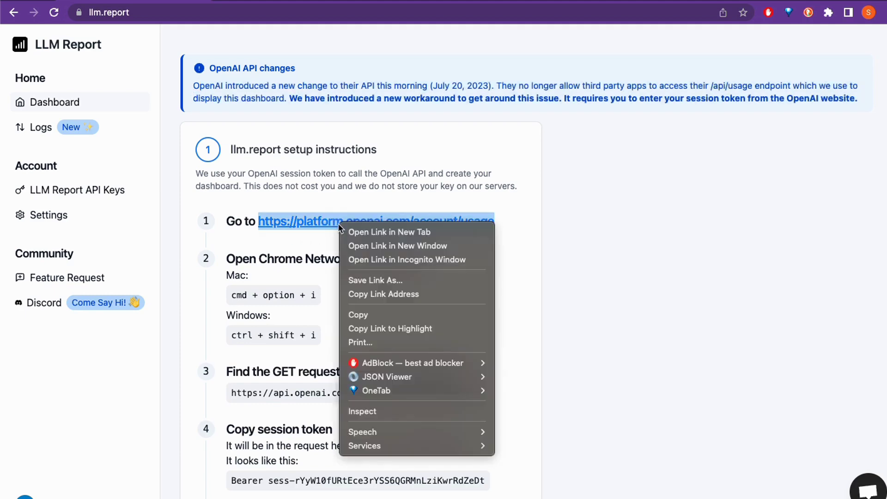
key("Escape")
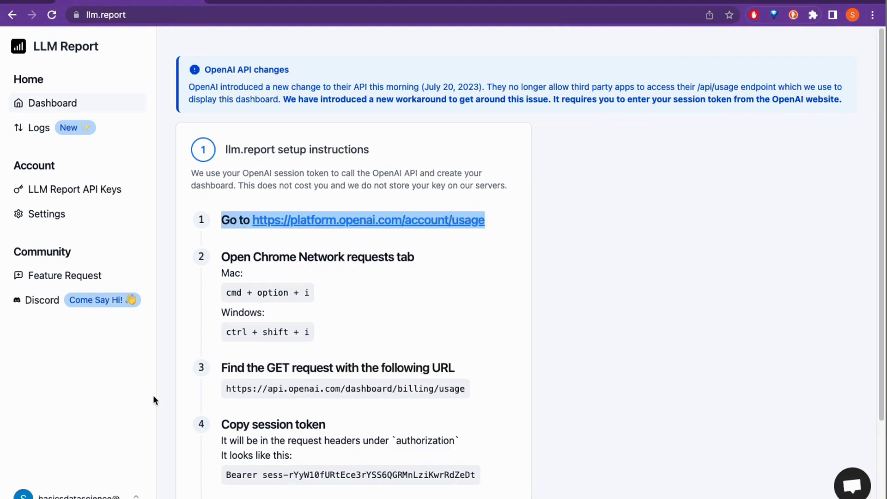
left_click(331, 234)
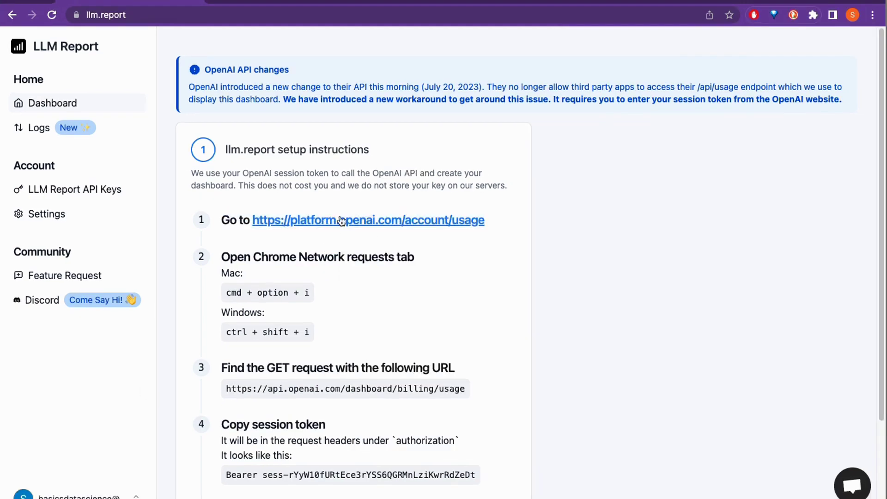
right_click(341, 221)
left_click(347, 224)
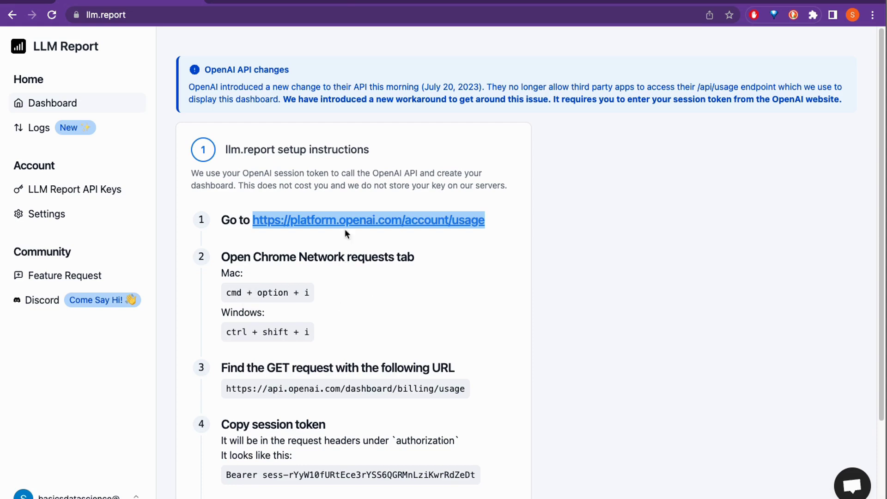
left_click(229, 2)
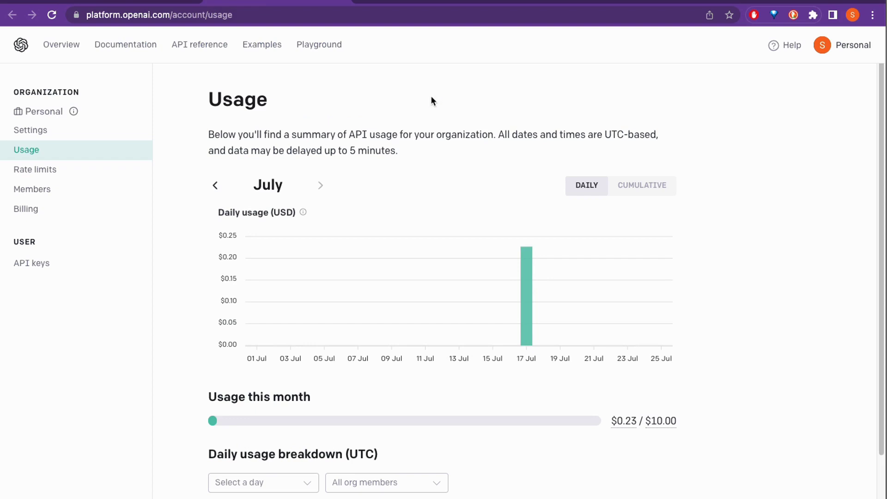
Step: Record the Usage page's network requests in the developer tools by revisiting it from Rate limits, and open the billing usage request's headers
key("super+alt+i")
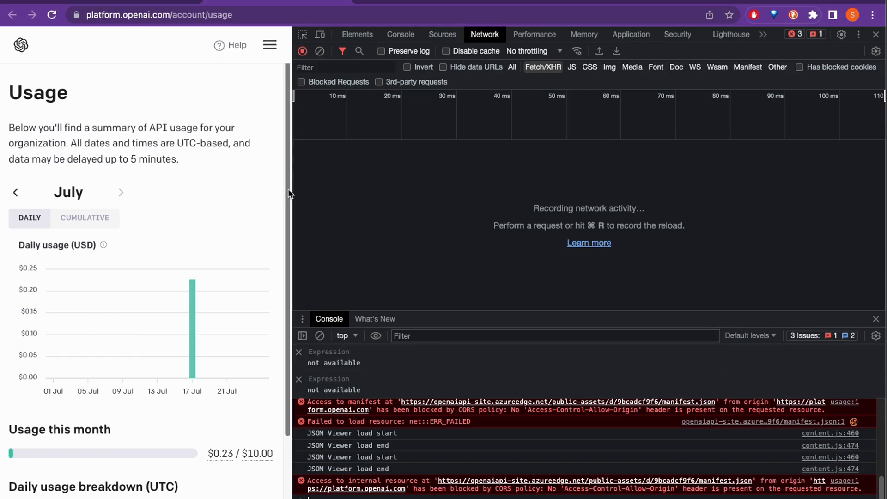
left_click_drag(294, 190, 558, 231)
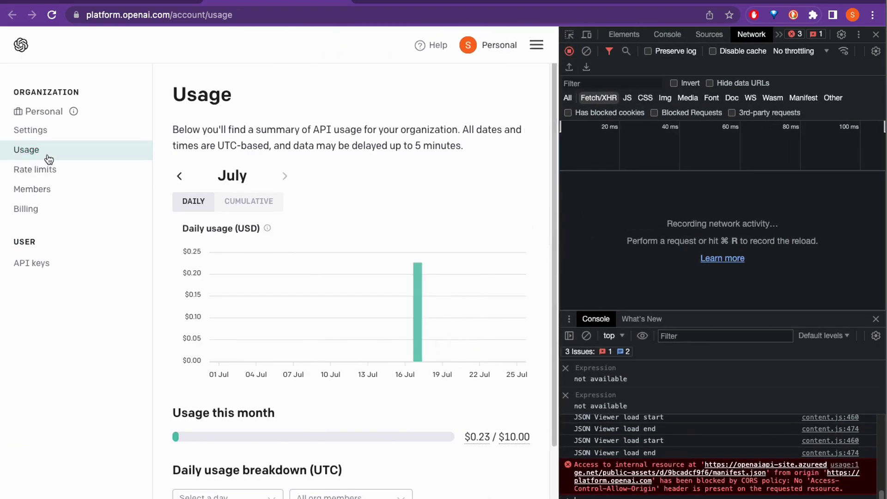
left_click(36, 170)
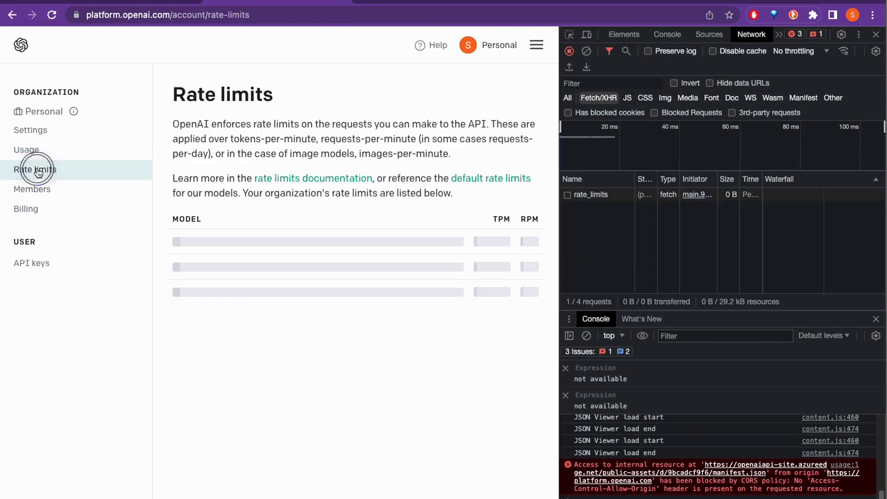
left_click(27, 150)
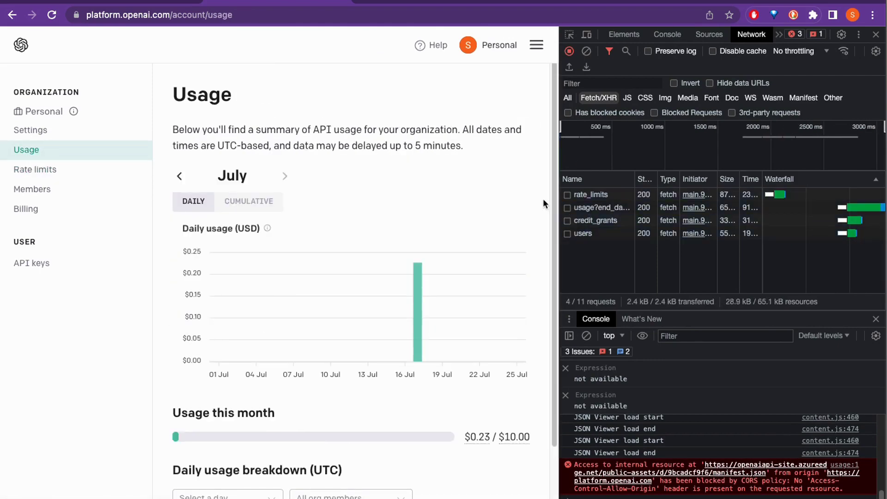
left_click_drag(560, 201, 343, 187)
left_click(388, 179)
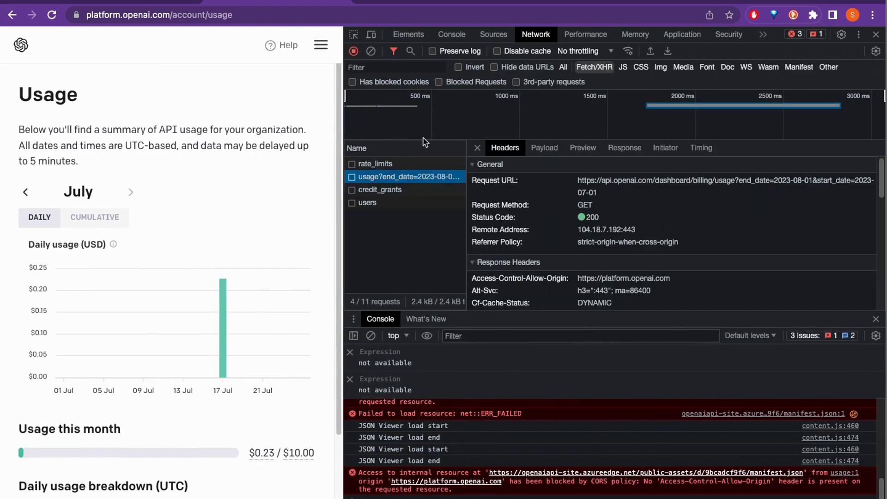
Step: Return to the llm.report tab and read setup instructions 3 to 5, down to the session token field
left_click(132, 7)
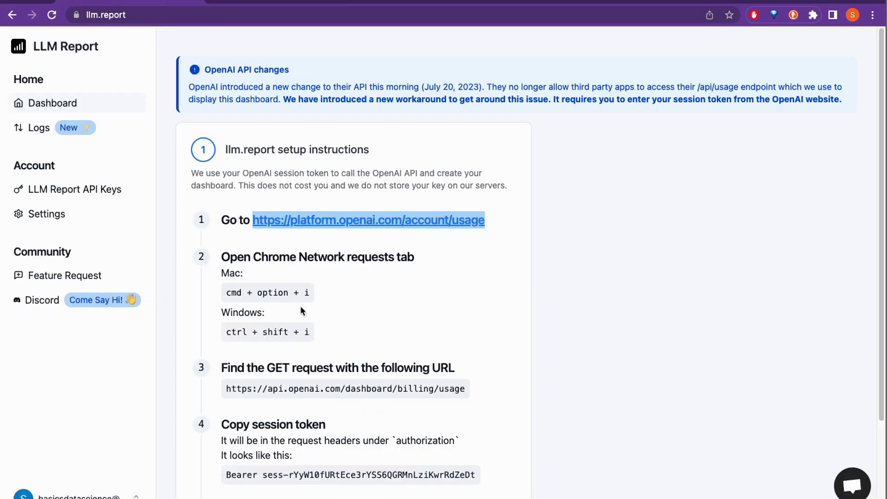
scroll(329, 340, "down", 1)
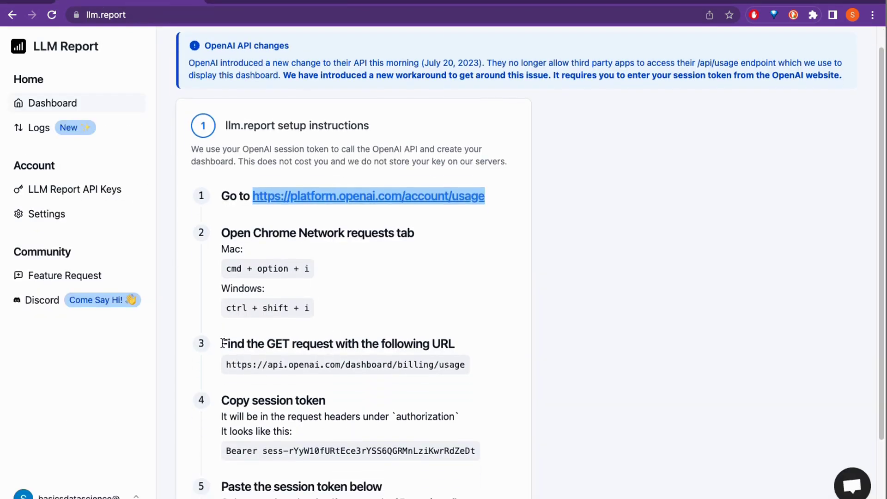
left_click_drag(223, 343, 458, 349)
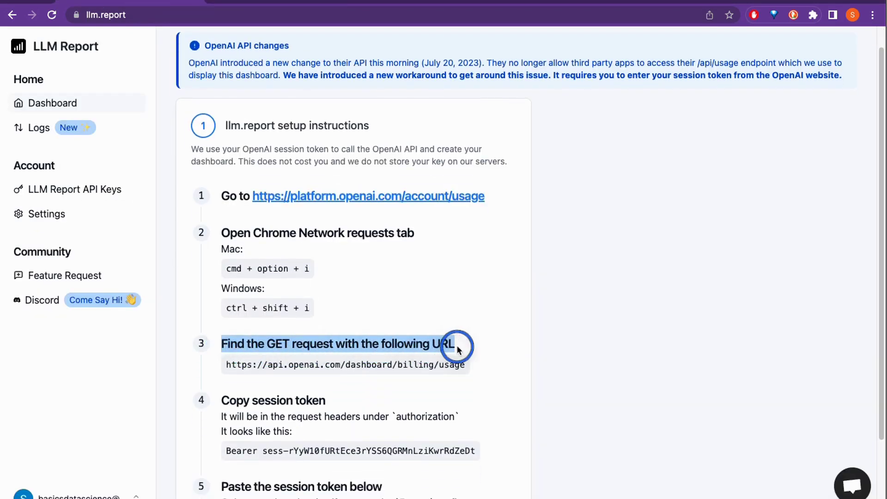
left_click(450, 372)
scroll(226, 412, "down", 1)
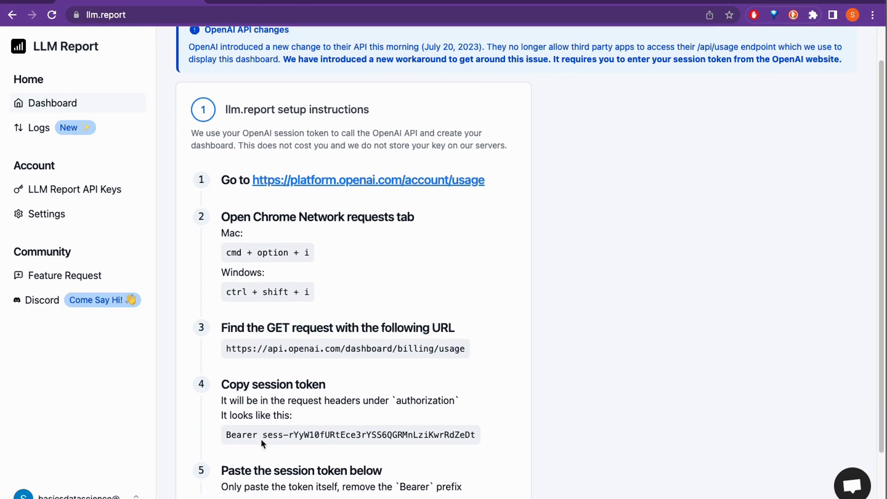
scroll(298, 410, "down", 5)
left_click(249, 467)
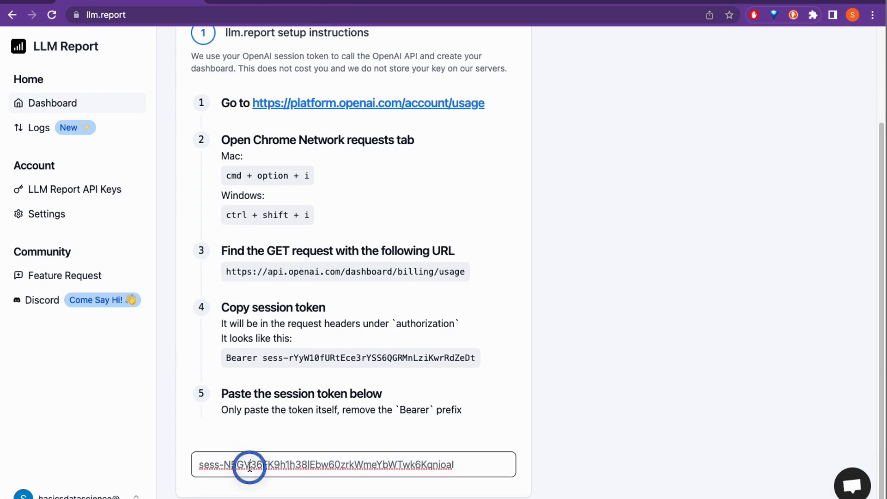
Step: Reload the OpenAI Usage page and open the request headers of its billing usage request
left_click(265, 5)
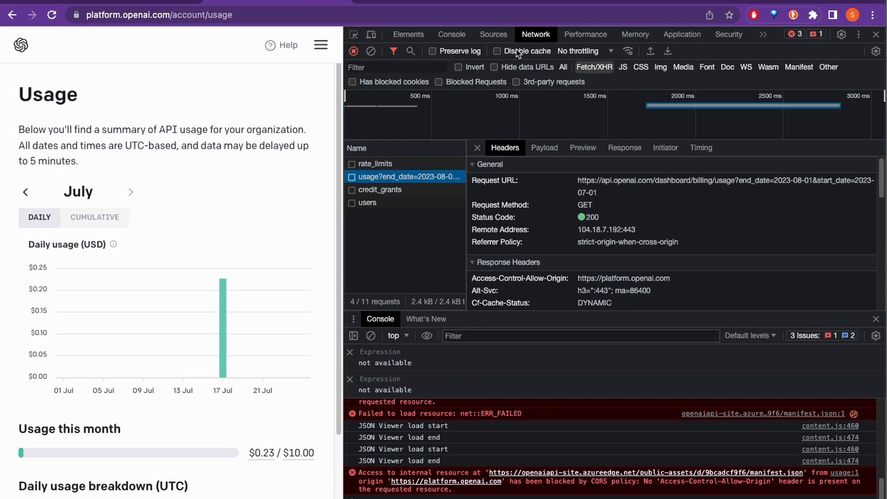
left_click(367, 177)
key("ctrl+r")
left_click(390, 258)
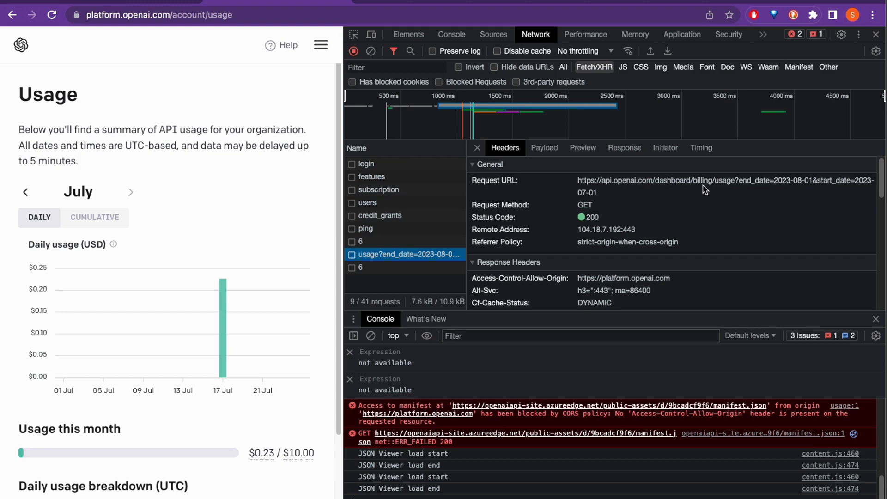
scroll(683, 222, "down", 2)
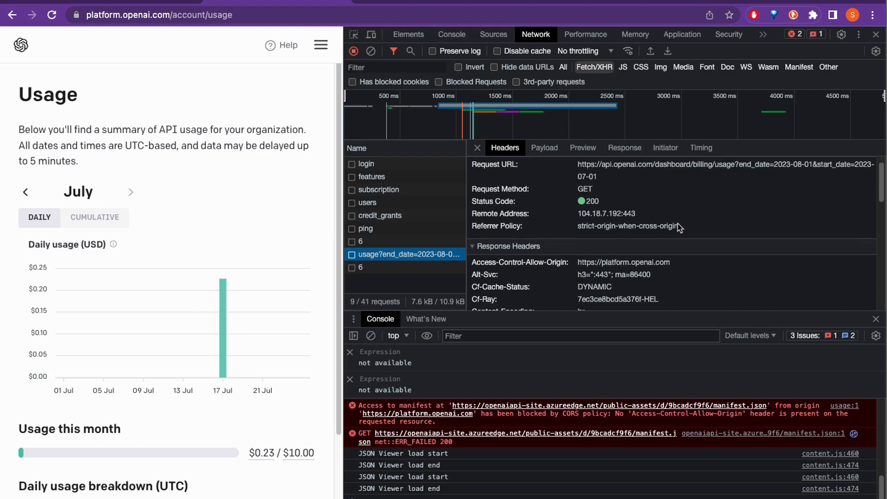
scroll(592, 225, "down", 8)
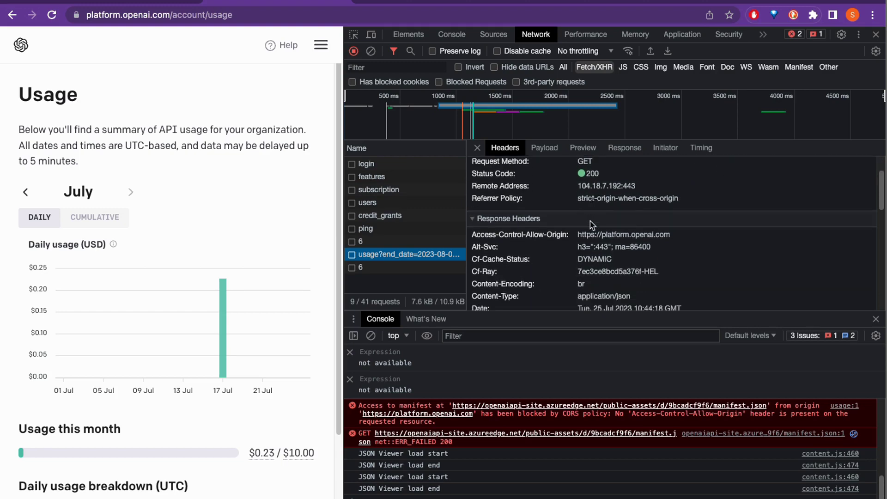
scroll(545, 228, "down", 3)
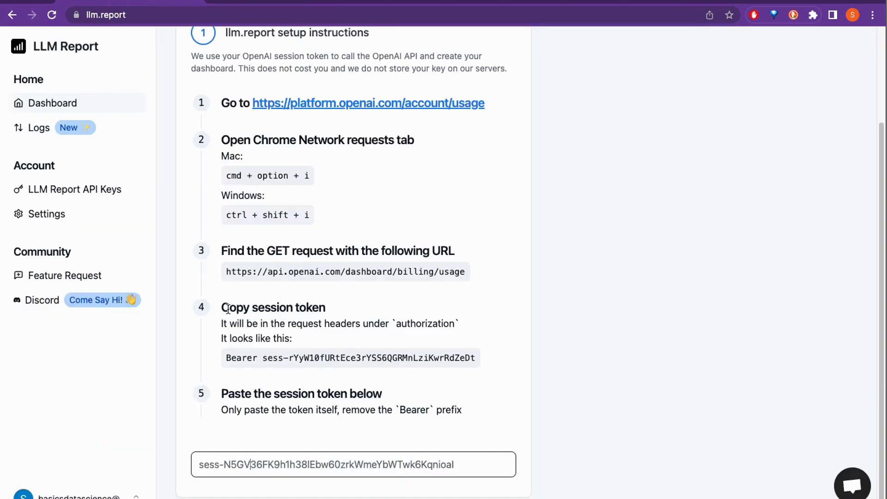
Step: Check llm.report setup instruction 4, and copy the session token without the Bearer prefix from the billing usage request's Authorization header
left_click_drag(221, 304, 393, 305)
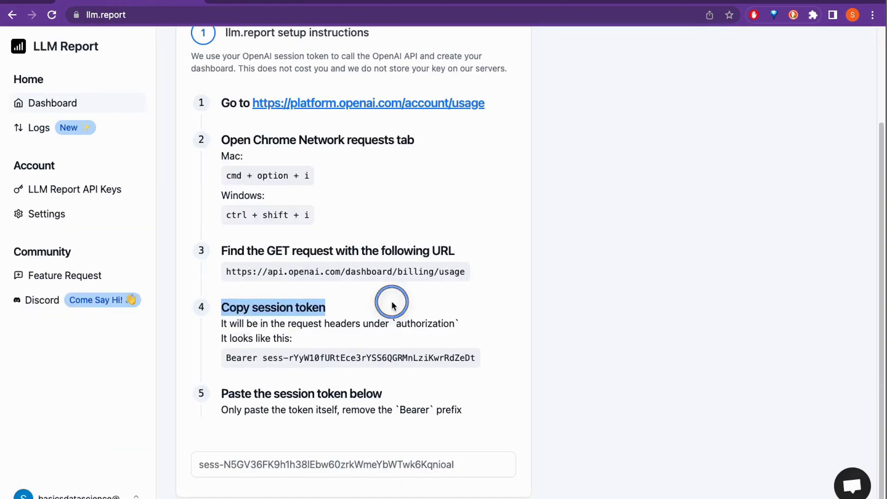
double_click(410, 319)
left_click(269, 2)
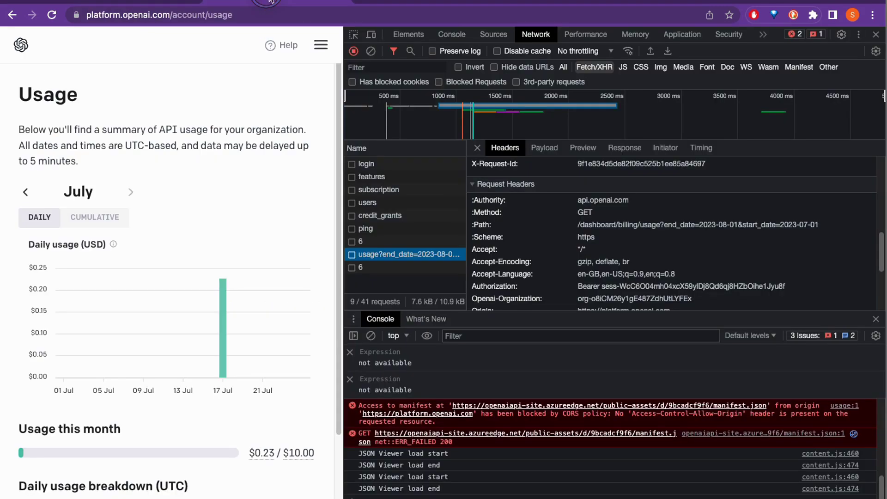
left_click(596, 288)
left_click_drag(603, 288, 787, 289)
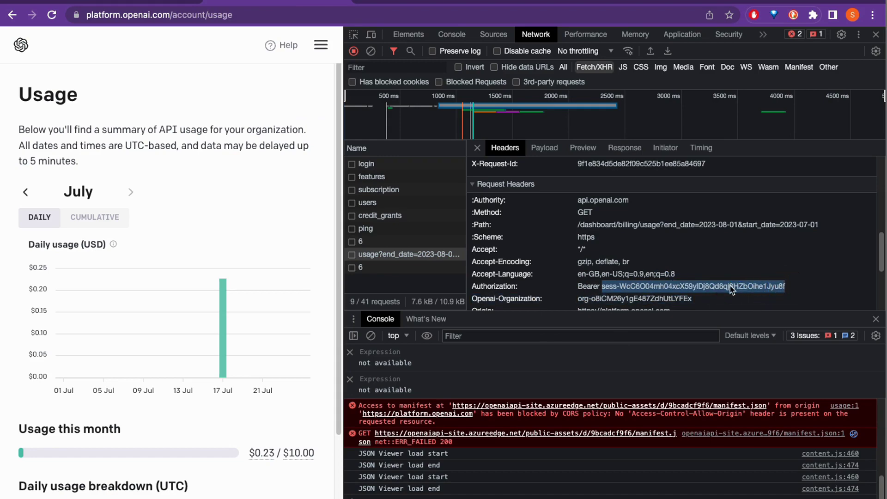
Step: Replace the contents of llm.report's session token field with the copied OpenAI session token
left_click(147, 1)
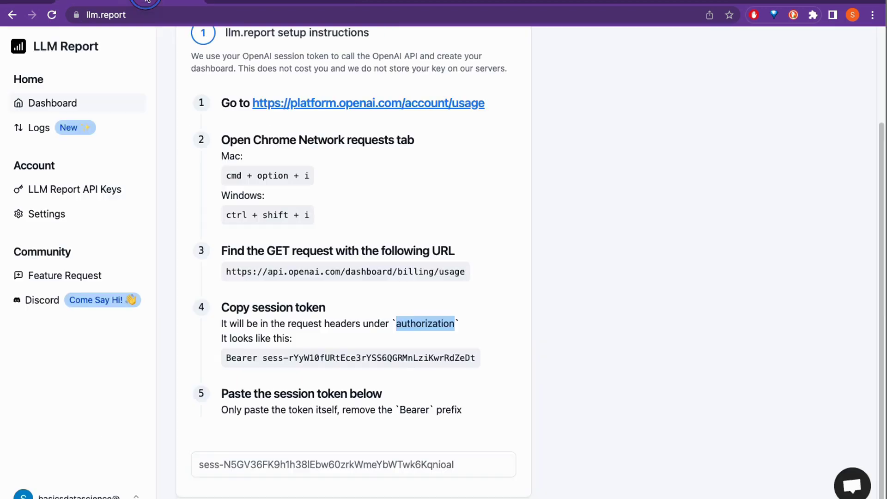
triple_click(347, 466)
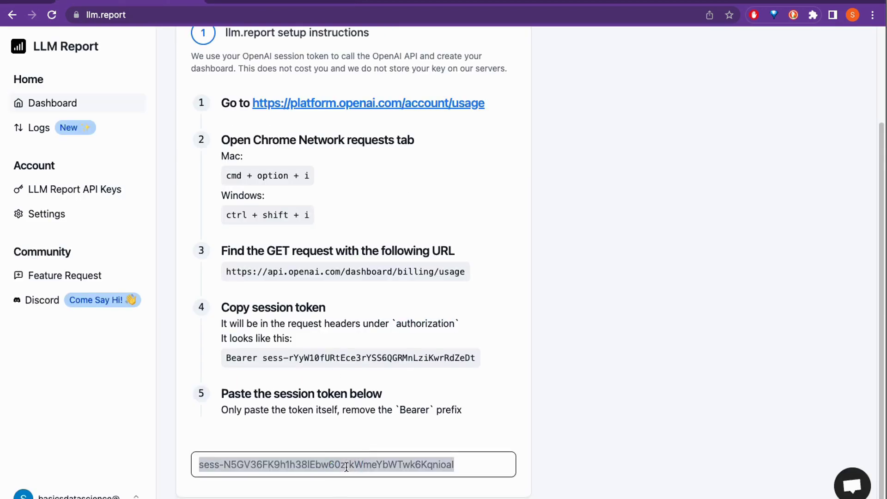
key("super+v")
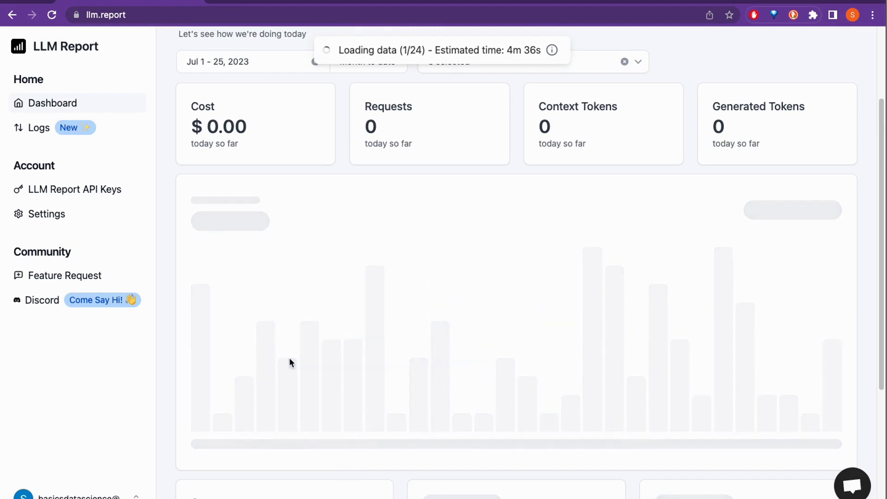
Step: Check the data loading progress notice above the OpenAI Analytics dashboard
scroll(313, 332, "up", 3)
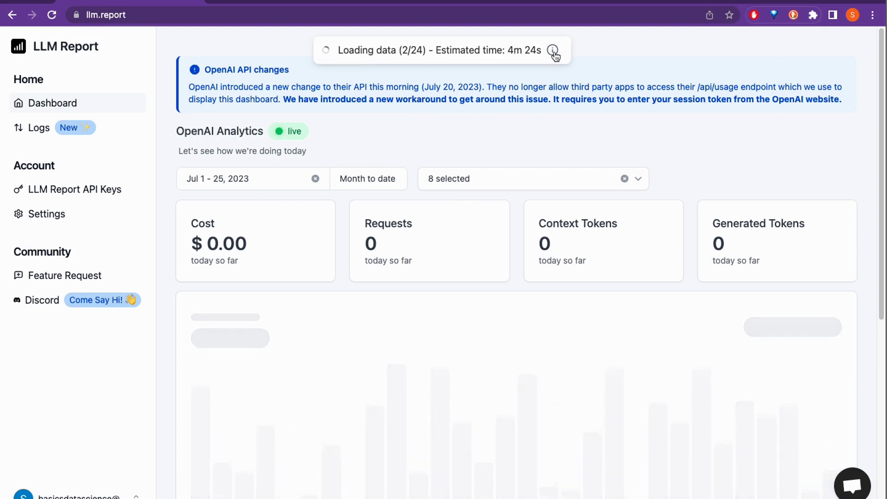
mouse_move(553, 50)
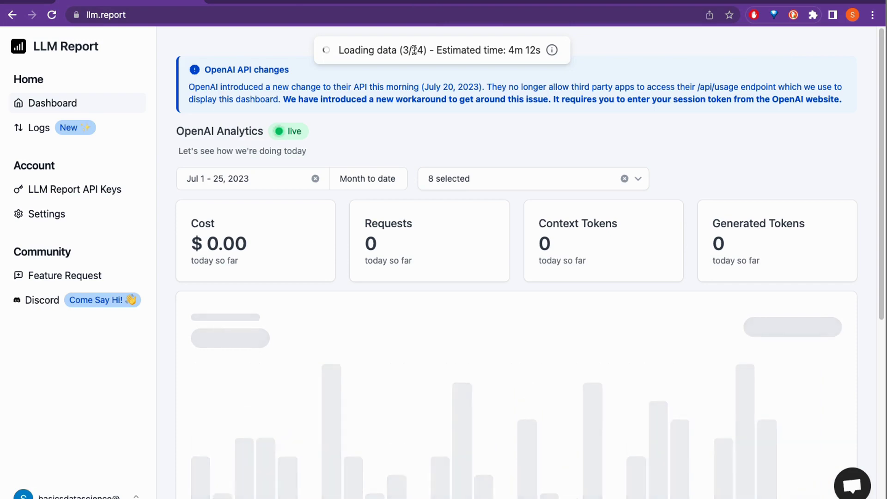
left_click_drag(426, 50, 406, 50)
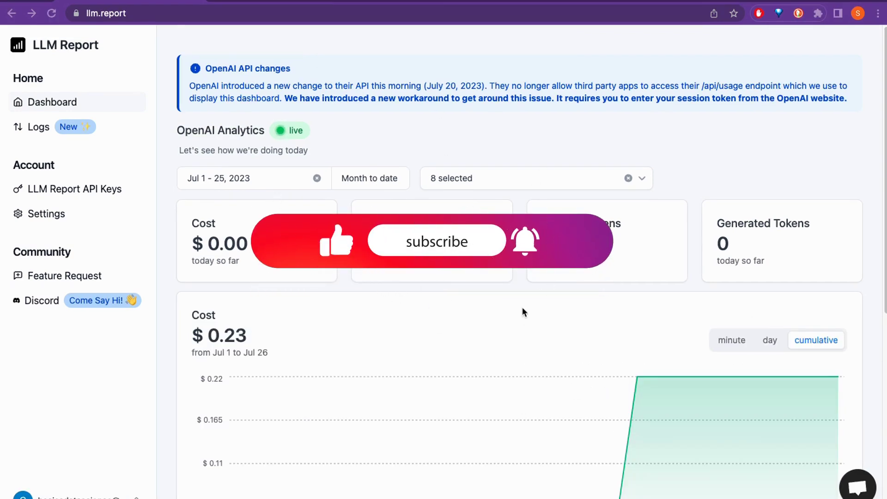
Step: Switch the dashboard's cost chart from the cumulative view to the minute view
scroll(523, 308, "down", 1)
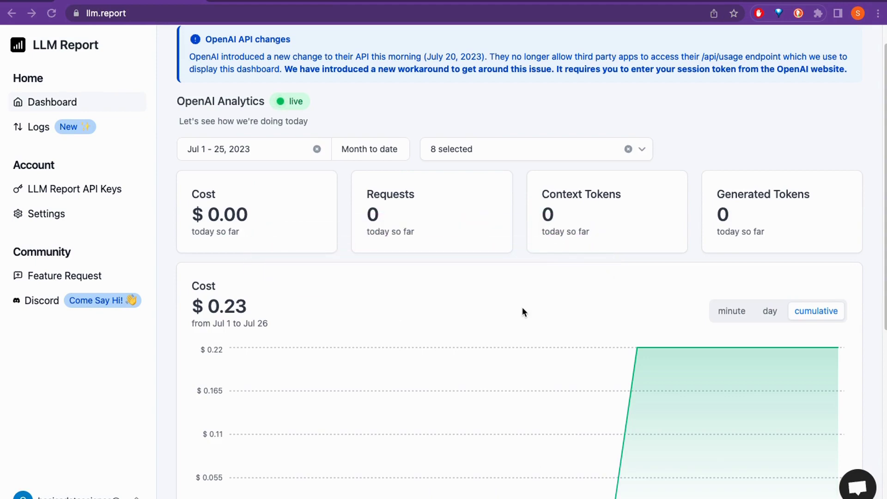
scroll(517, 303, "down", 4)
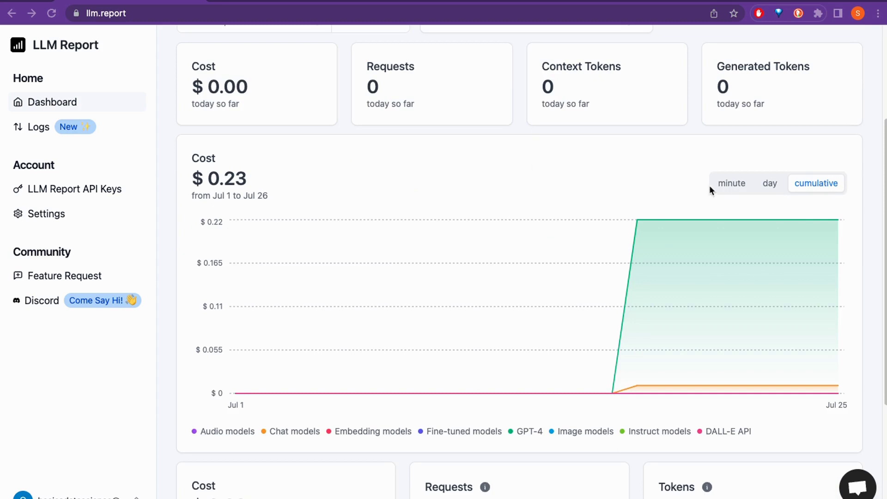
left_click(731, 184)
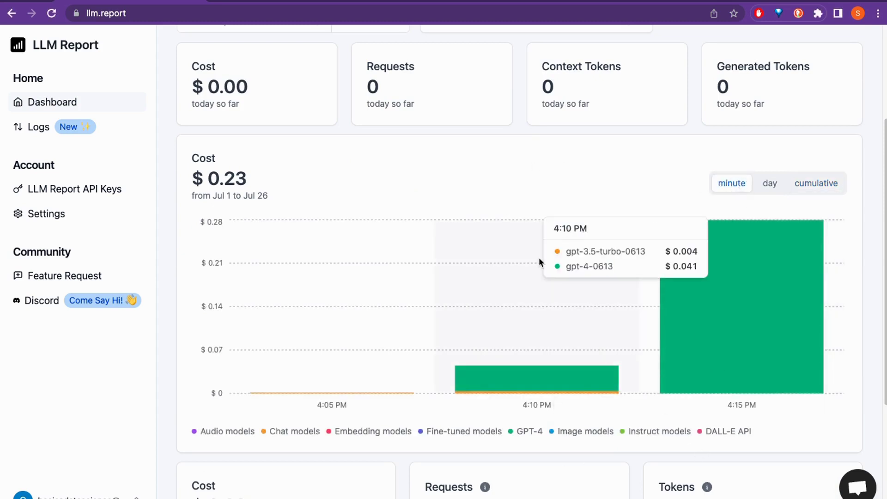
Step: View the date range calendar of the OpenAI Analytics dashboard and close it without choosing dates
scroll(539, 257, "up", 5)
left_click(236, 183)
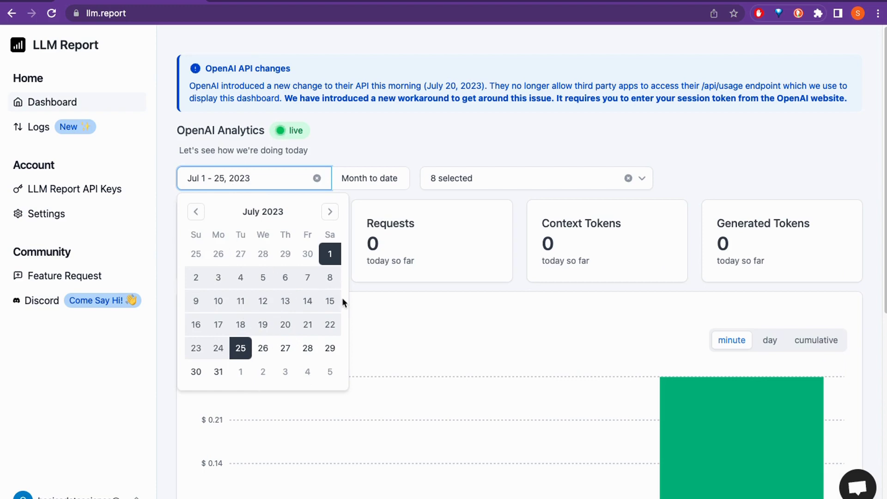
left_click(439, 323)
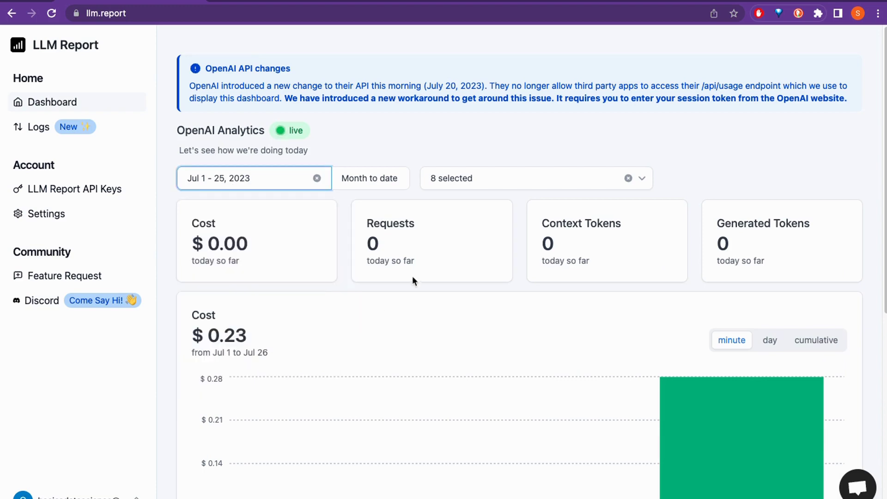
Step: Review the model types in the dashboard's model filter and exclude Image models
left_click(459, 187)
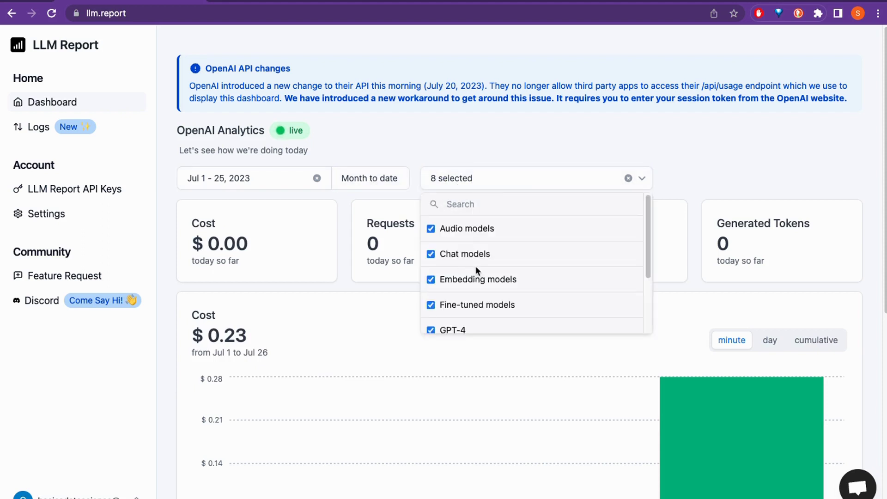
scroll(475, 271, "down", 3)
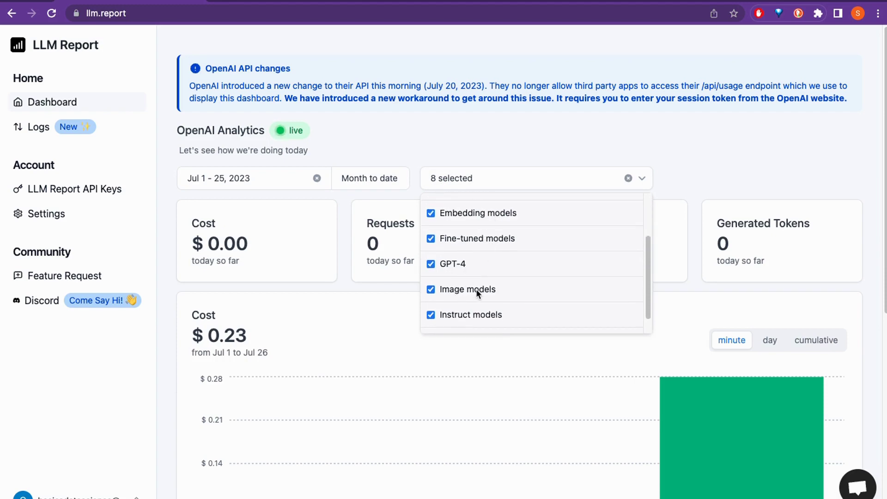
scroll(530, 273, "up", 3)
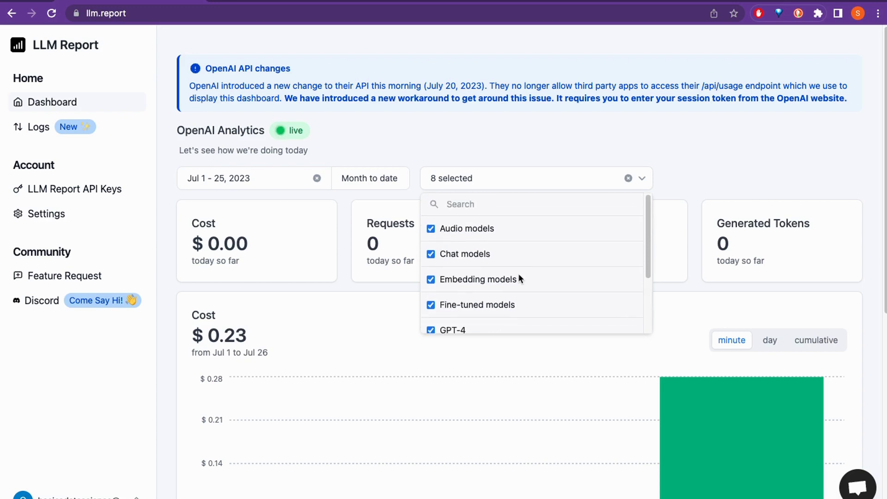
scroll(518, 273, "down", 1)
scroll(517, 277, "down", 2)
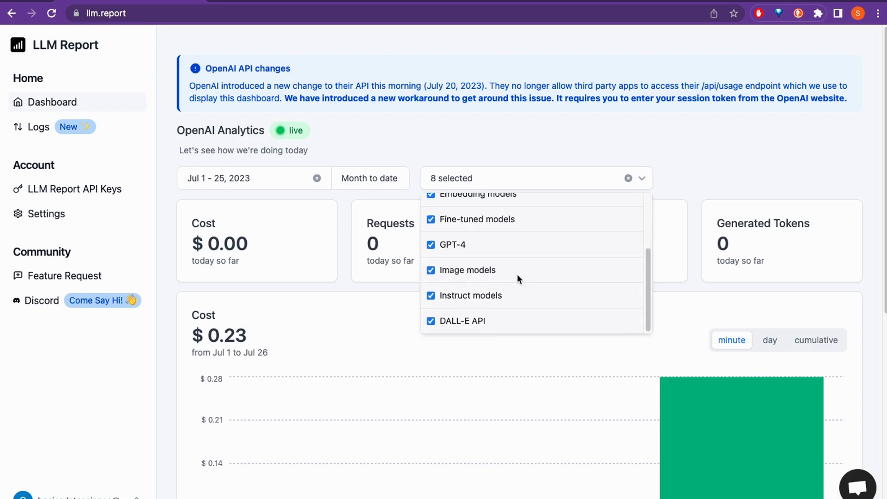
scroll(517, 273, "down", 1)
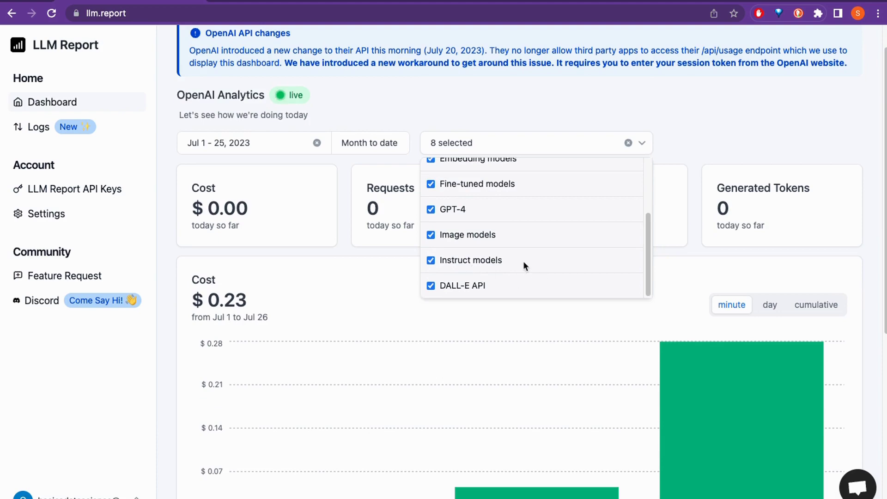
left_click(431, 236)
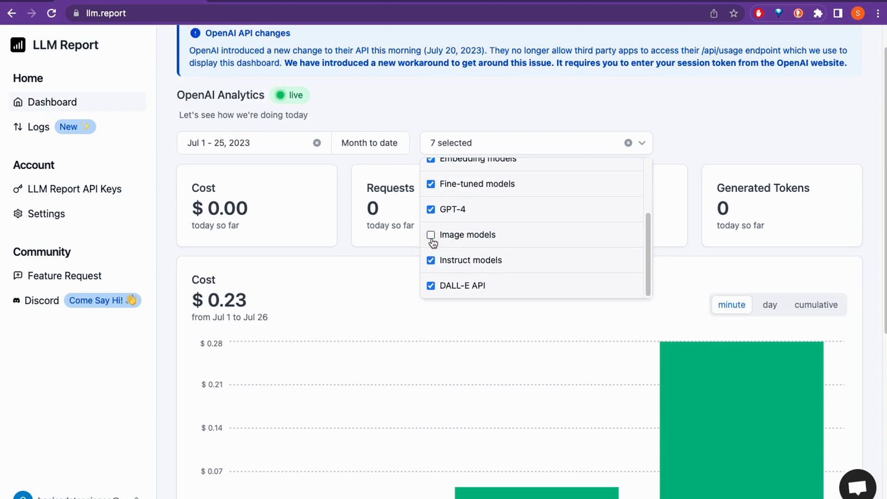
scroll(495, 240, "up", 4)
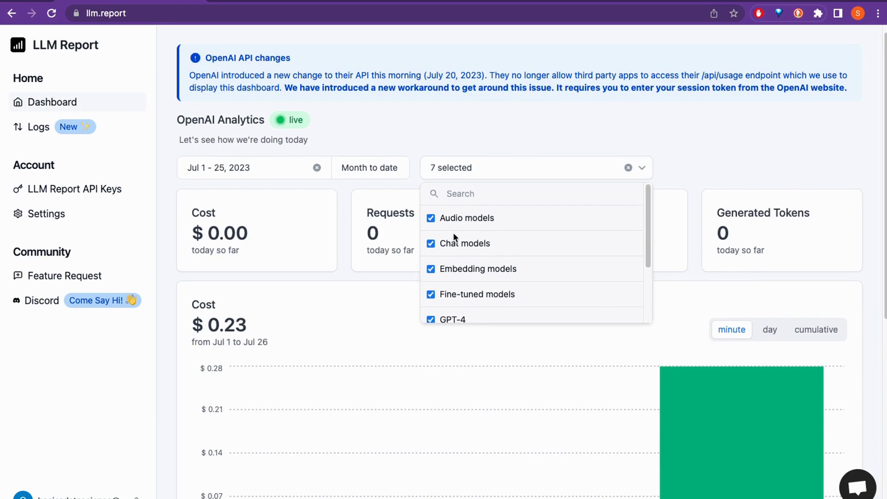
left_click(545, 142)
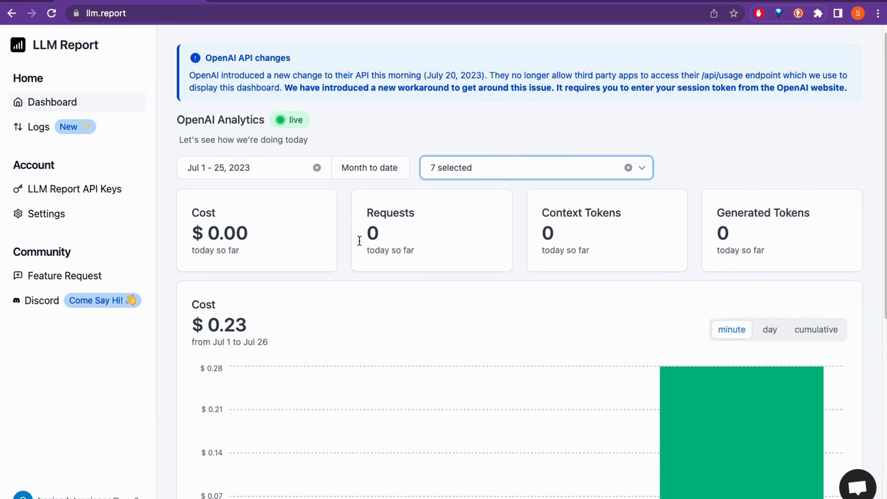
Step: Examine the dashboard's selected date range and the period stated under the total cost
left_click(292, 170)
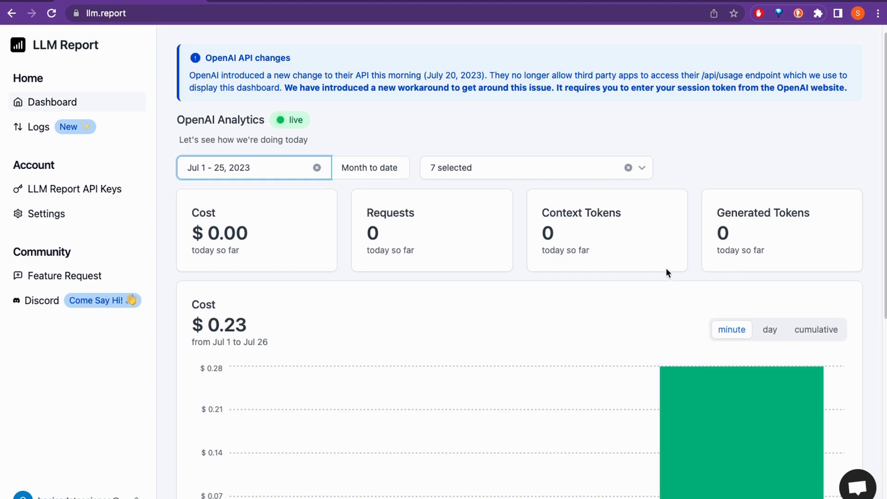
scroll(411, 312, "down", 1)
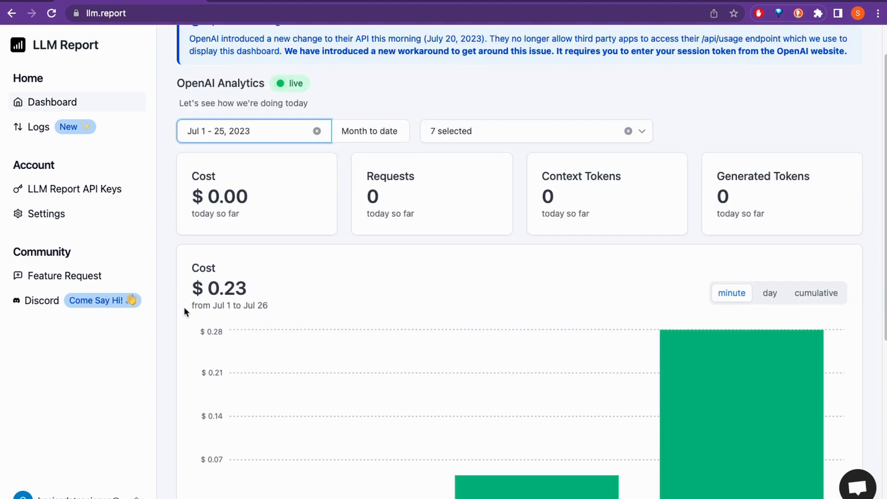
left_click_drag(185, 305, 267, 305)
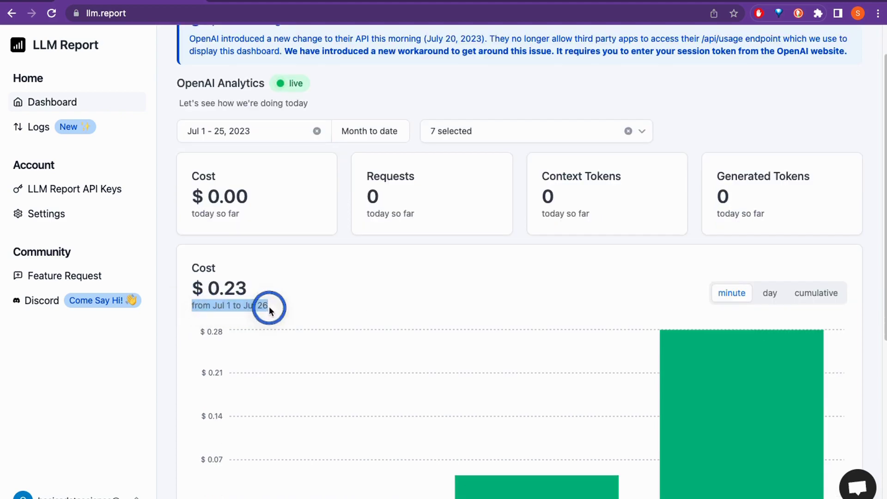
Step: Check the total cost and switch the cost chart from the minute view through the day view to the cumulative view
double_click(226, 289)
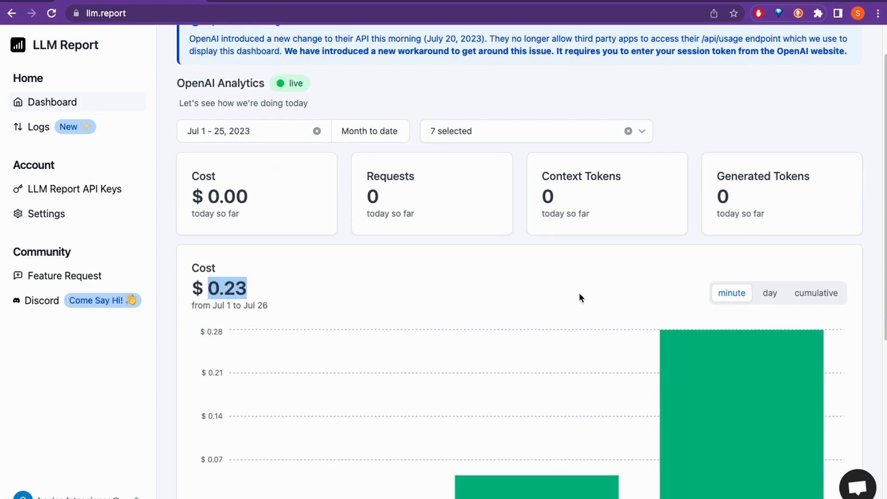
scroll(596, 295, "down", 1)
scroll(611, 290, "down", 3)
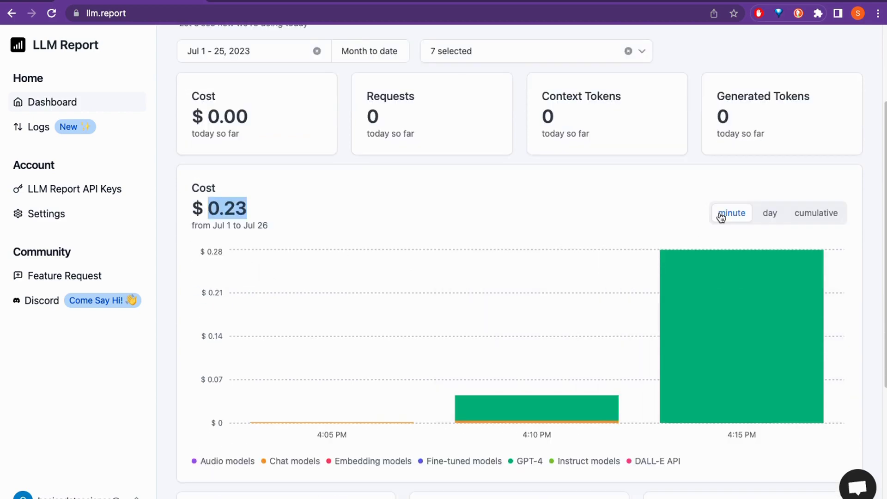
left_click(779, 214)
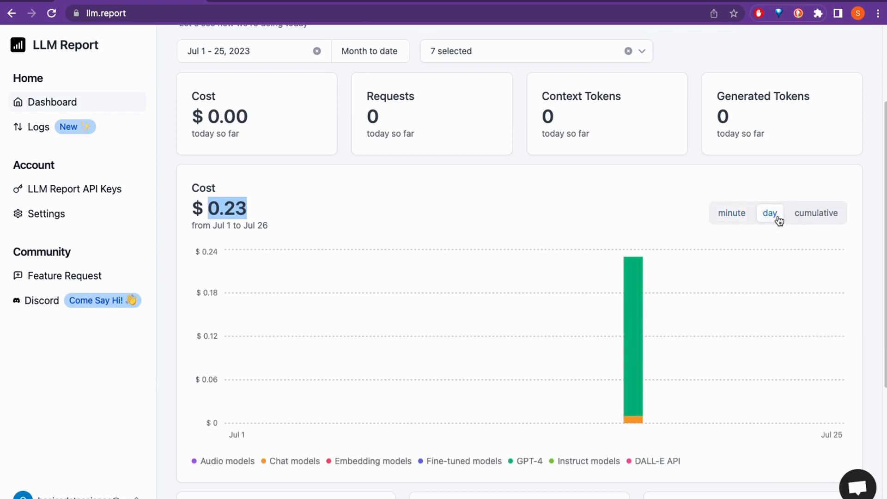
left_click(817, 215)
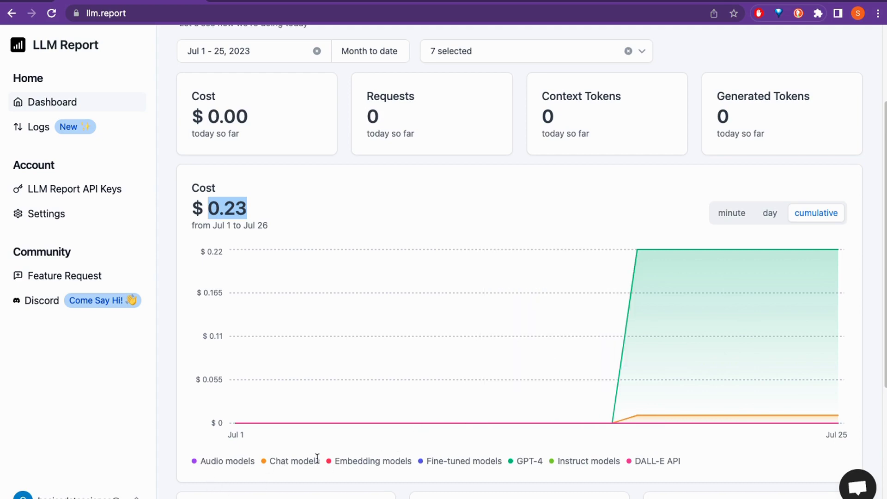
Step: Examine the cost breakdown card, including the share of the hard limit used and the limit amount
scroll(333, 404, "down", 3)
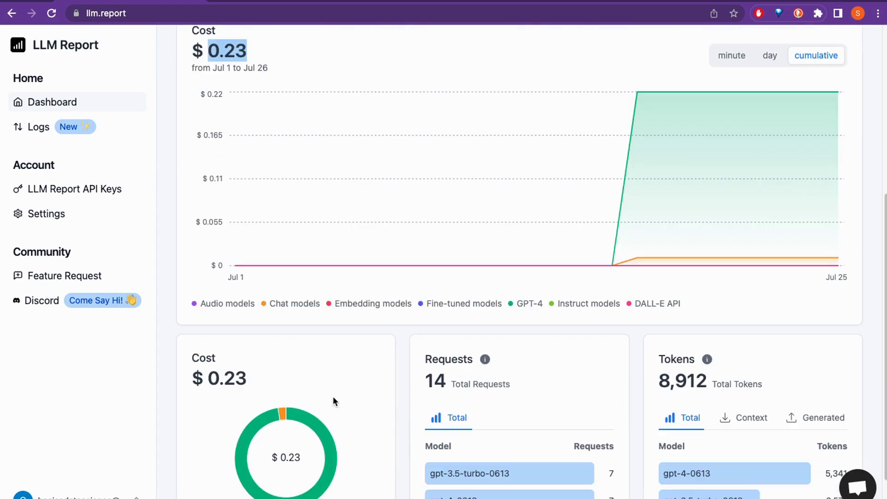
scroll(333, 401, "down", 1)
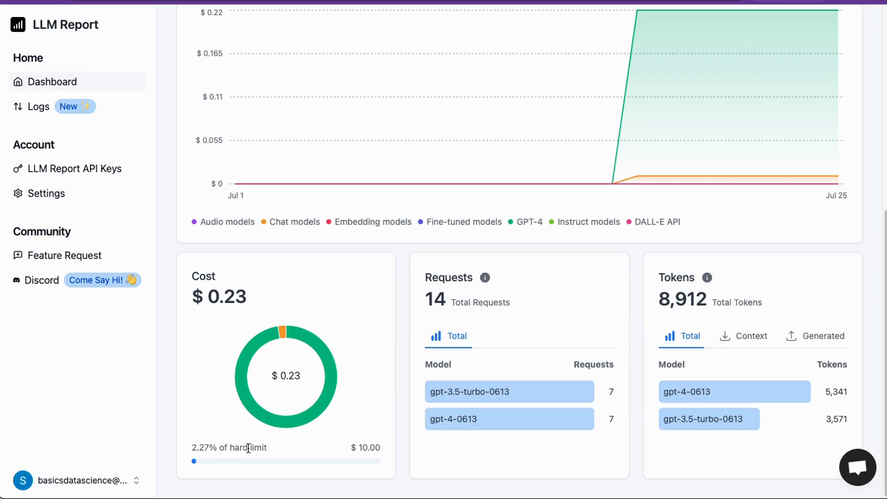
left_click_drag(273, 446, 192, 446)
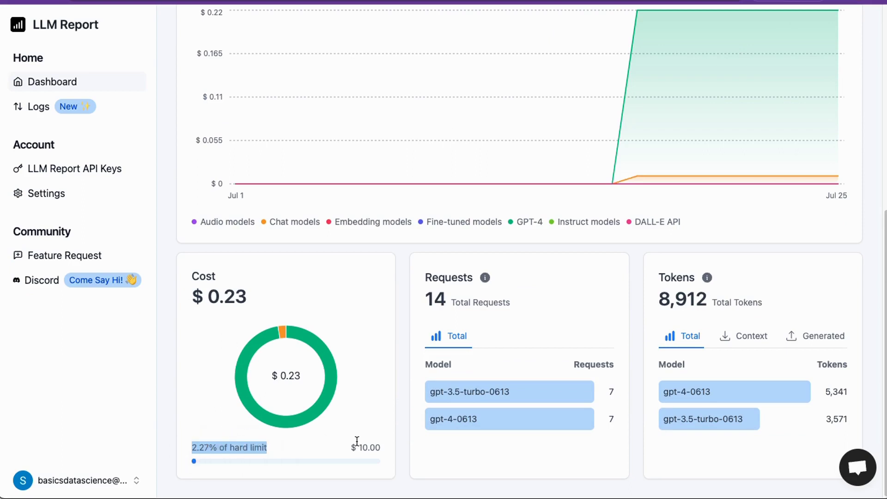
left_click_drag(357, 442, 387, 449)
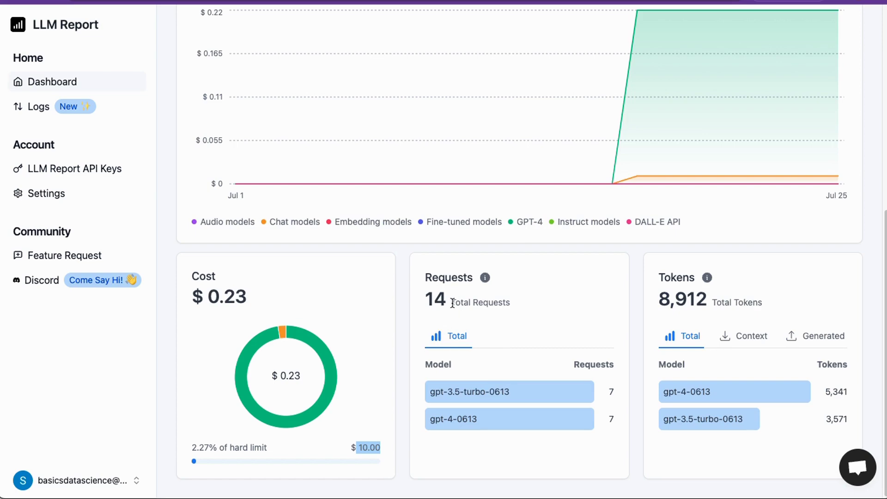
Step: Review the total requests and the request counts for gpt-3.5-turbo-0613 and gpt-4-0613
left_click_drag(452, 303, 519, 304)
scroll(337, 231, "up", 6)
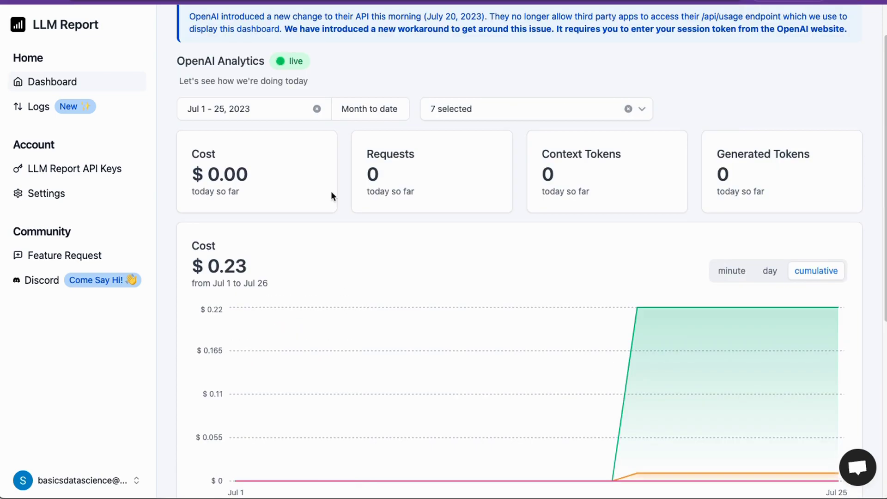
scroll(540, 462, "down", 5)
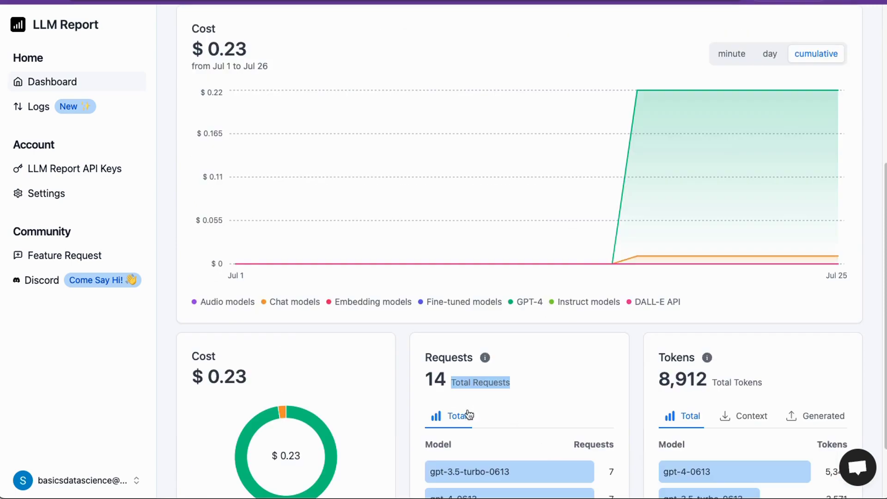
scroll(469, 414, "down", 2)
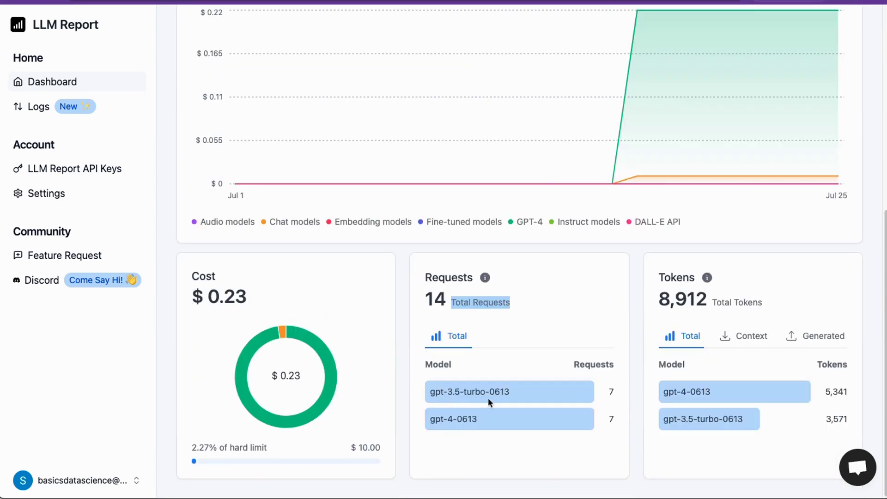
left_click(609, 402)
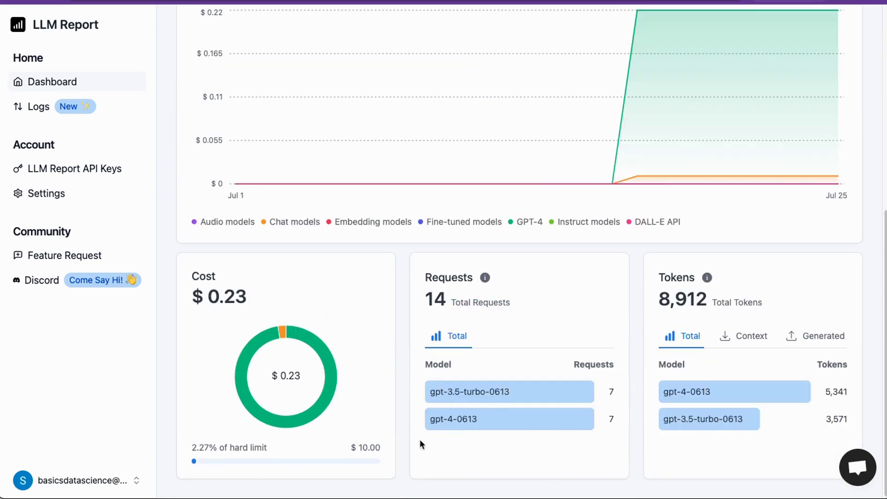
left_click(449, 421)
left_click(609, 420)
Step: Review the total token usage of gpt-4-0613 and gpt-3.5-turbo-0613 in the Tokens card
mouse_move(706, 279)
left_click_drag(663, 392, 715, 394)
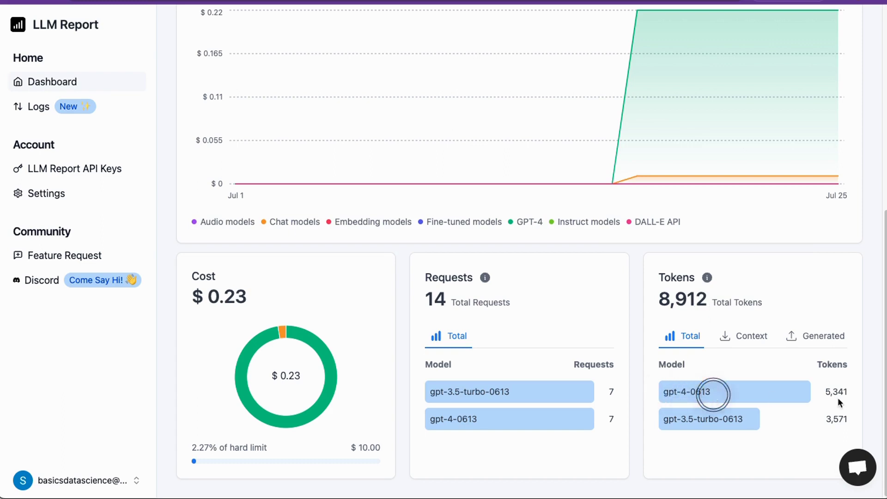
left_click_drag(659, 418, 733, 420)
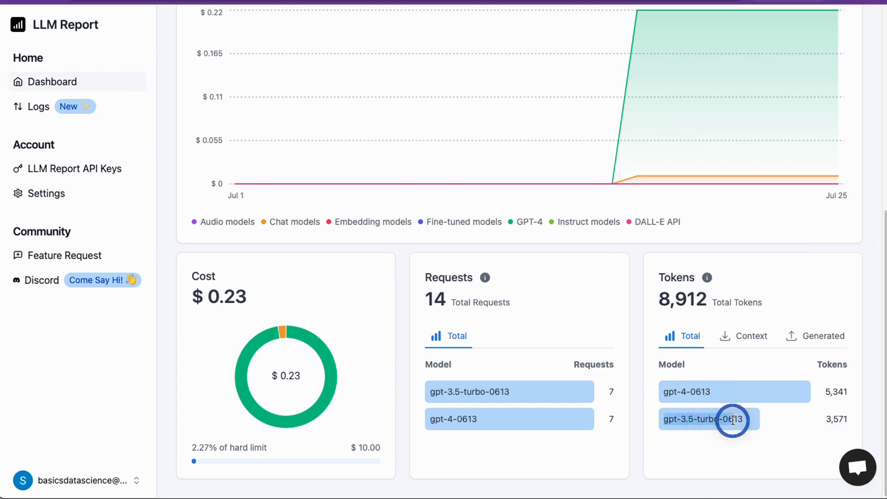
left_click(760, 422)
left_click_drag(809, 420, 885, 412)
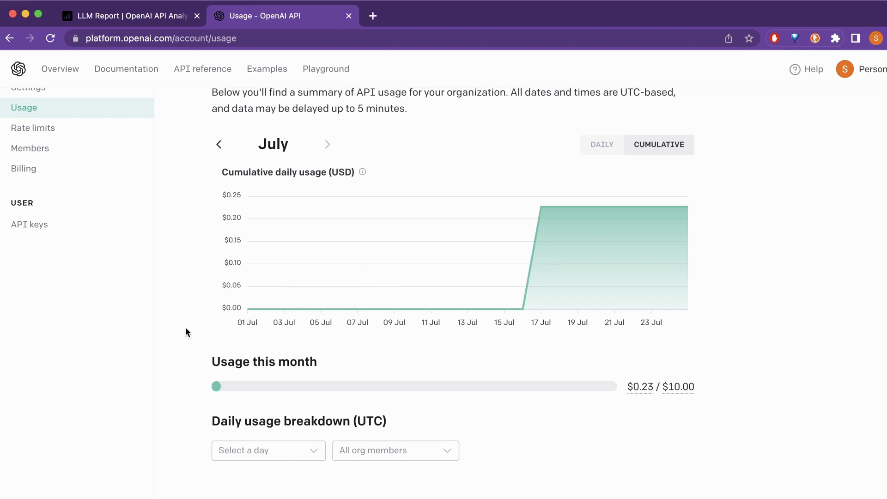
Step: Compare OpenAI's own Usage page for July with the LLM Report dashboard, ending on the Usage page
scroll(185, 327, "up", 3)
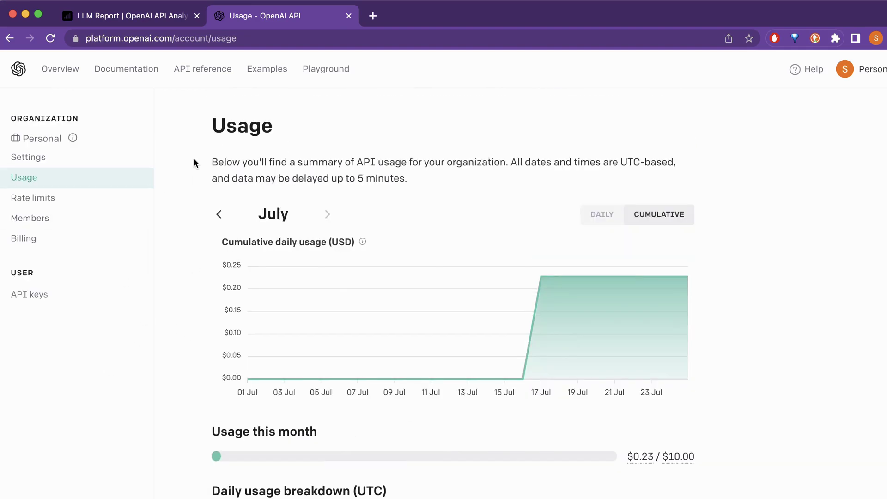
left_click(168, 16)
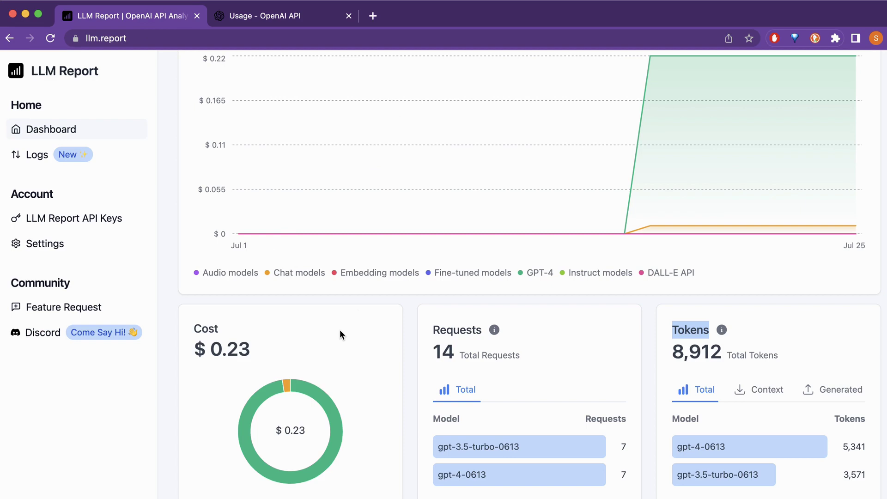
left_click(277, 18)
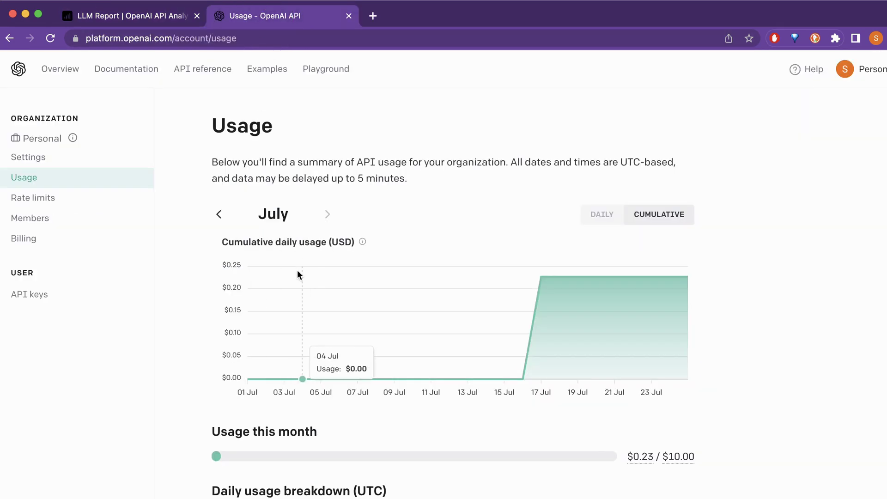